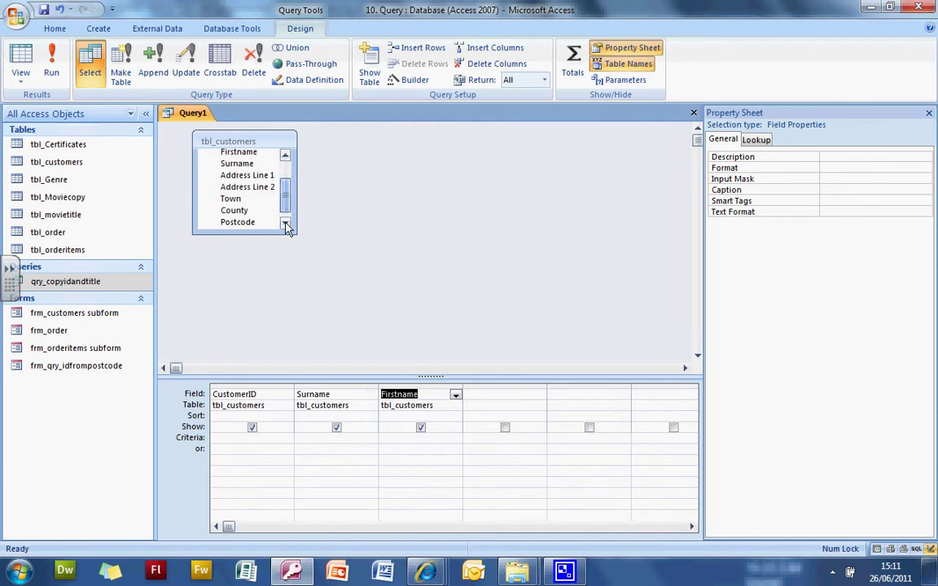
# Add the Postcode field from tbl_customers as the query's fourth column and run the query
pyautogui.moveTo(244, 210); pyautogui.dragTo(501, 396)
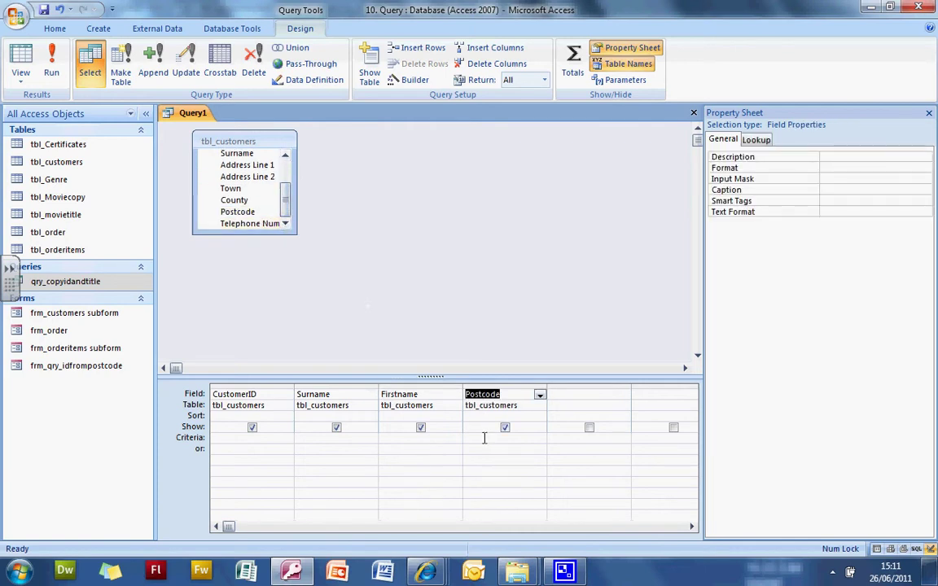
pyautogui.click(54, 70)
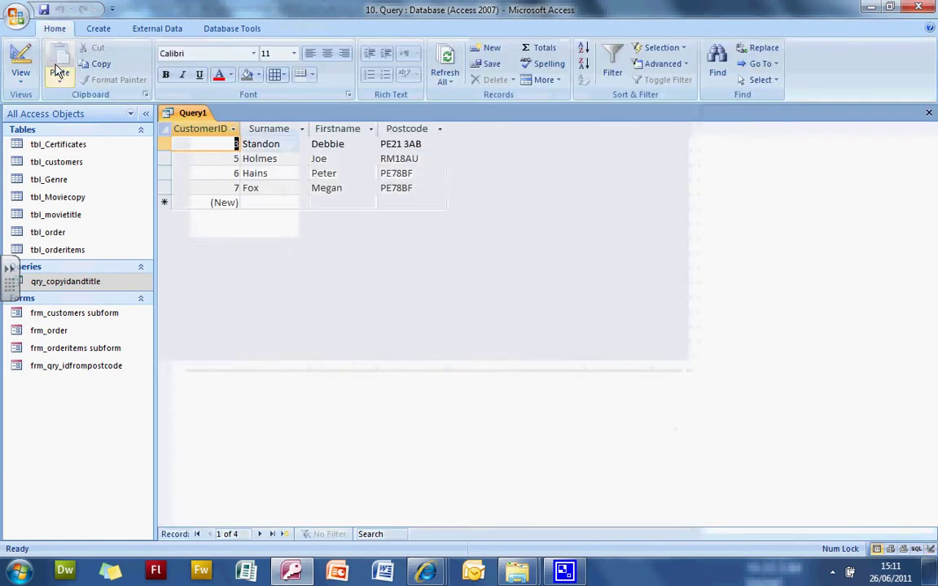
# In the query design, set the Postcode criteria to [please enter postcode] and test the query with a customer's postcode
pyautogui.click(21, 82)
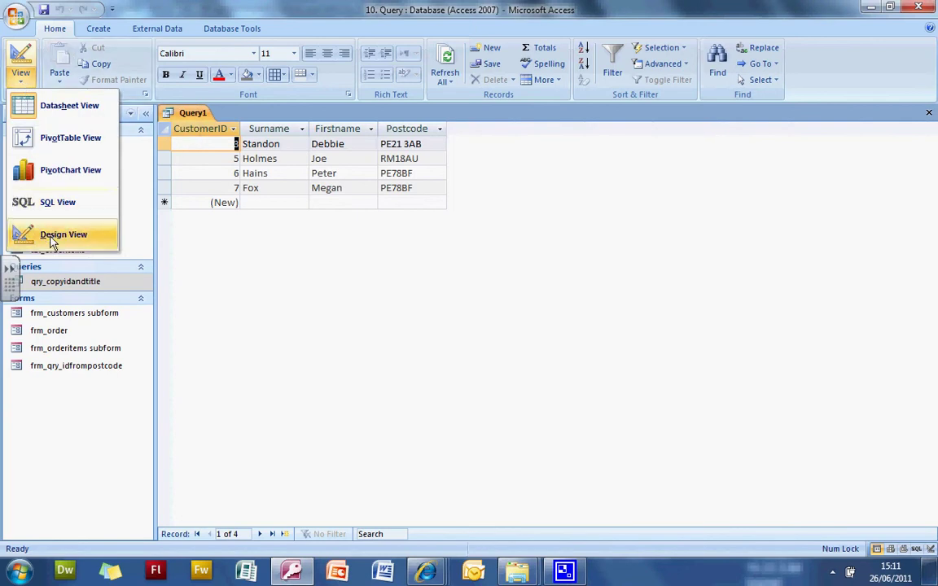
pyautogui.click(29, 237)
pyautogui.click(501, 442)
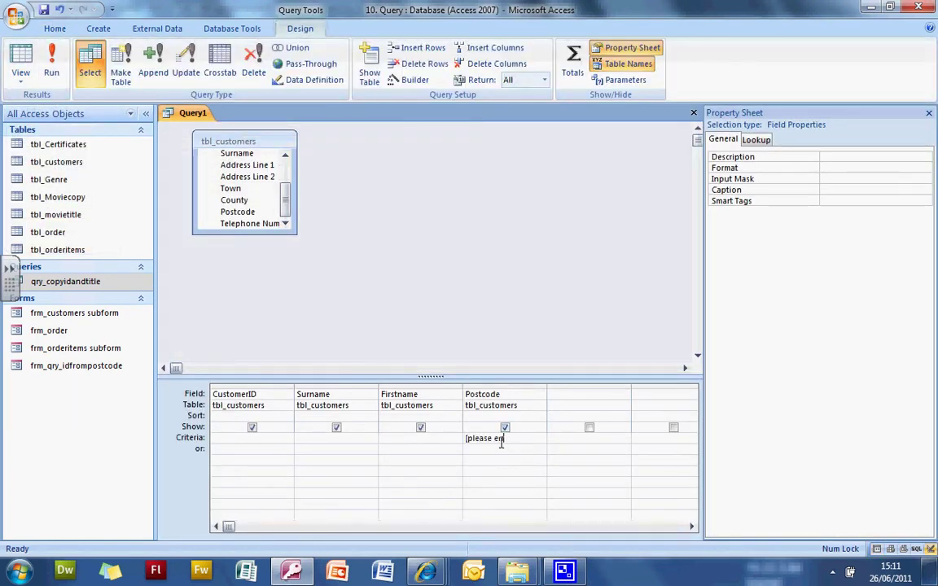
pyautogui.write('[please enter postcode')
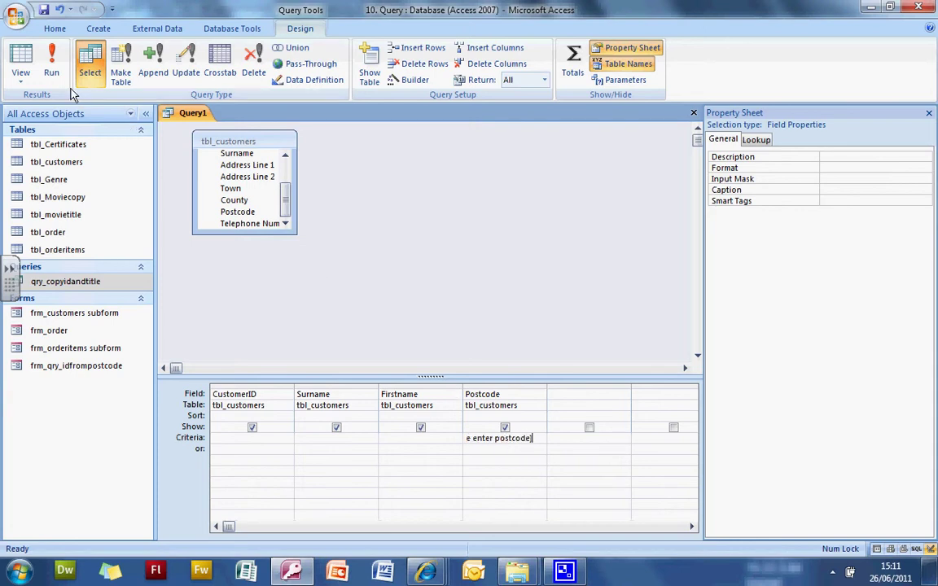
pyautogui.click(55, 75)
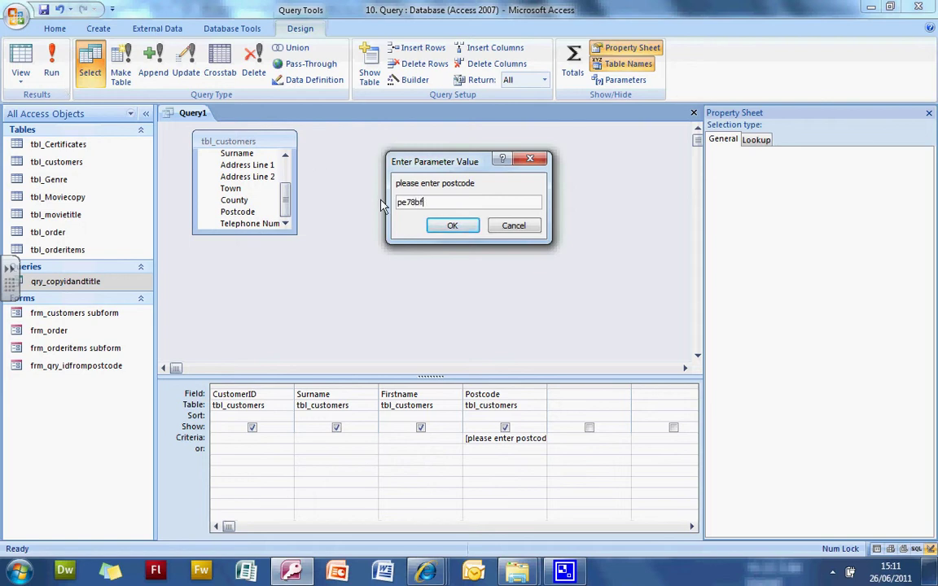
pyautogui.click(454, 228)
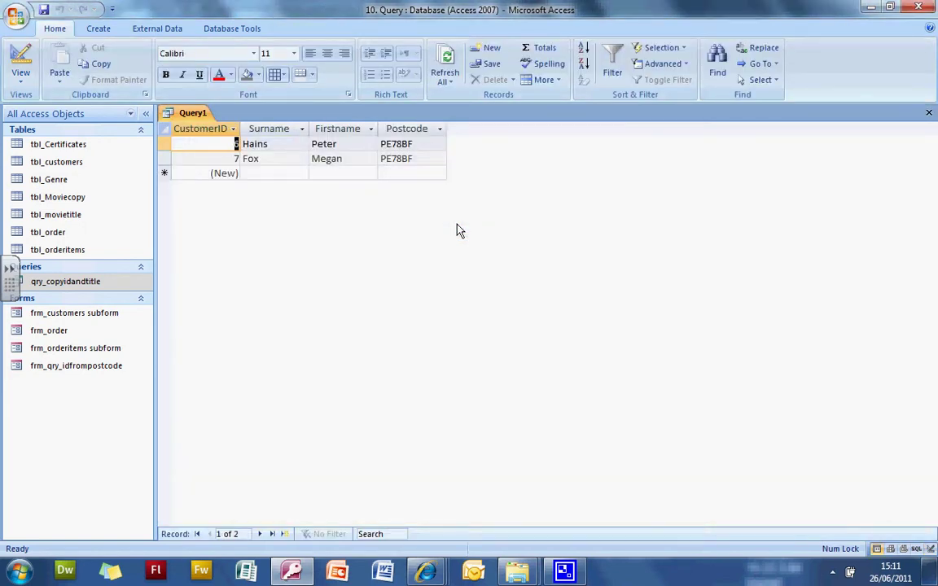
# Close the query and save it as qry_idfrompostcode
pyautogui.click(930, 112)
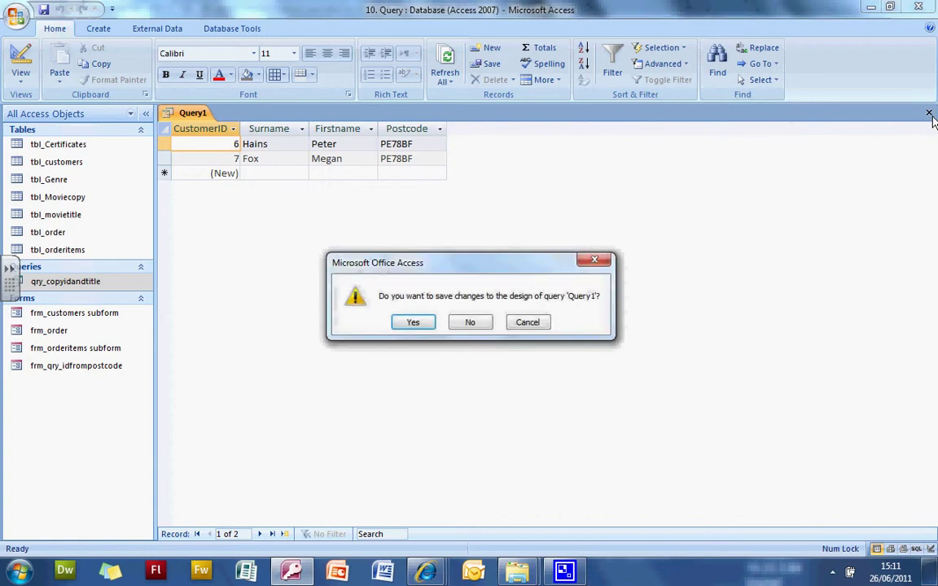
pyautogui.click(413, 324)
pyautogui.write('qry_idfrompostcode')
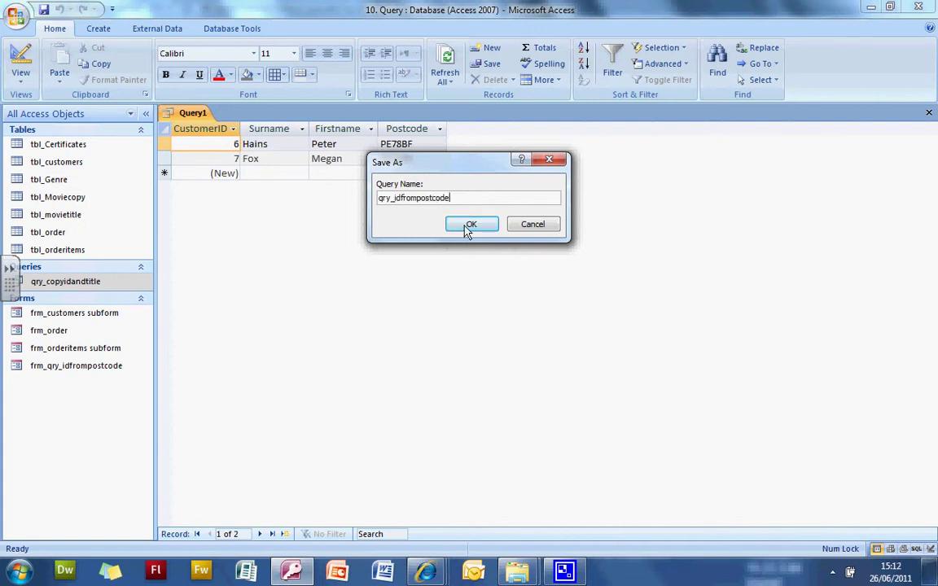
pyautogui.click(470, 225)
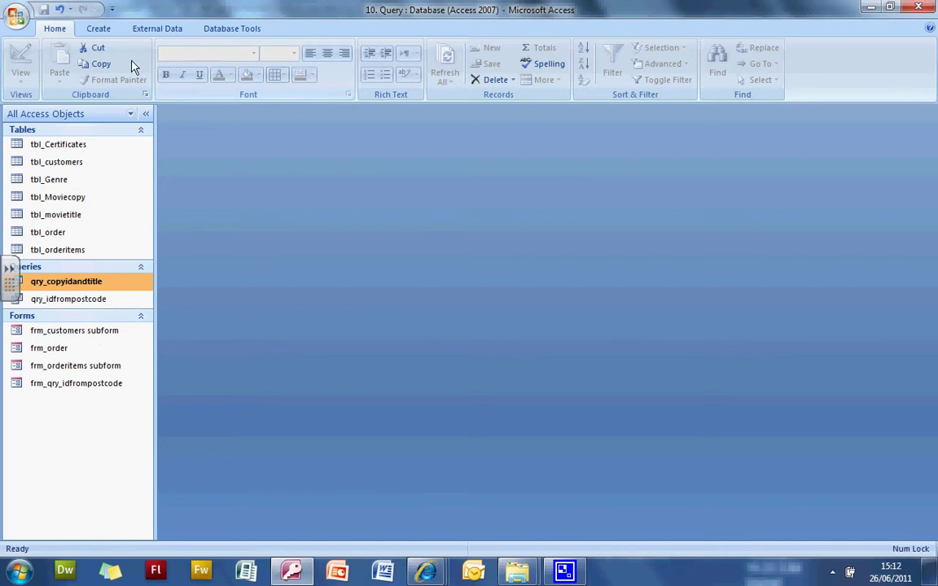
# Start the Form Wizard with qry_idfrompostcode as the source and include all of its fields
pyautogui.click(101, 30)
pyautogui.click(298, 80)
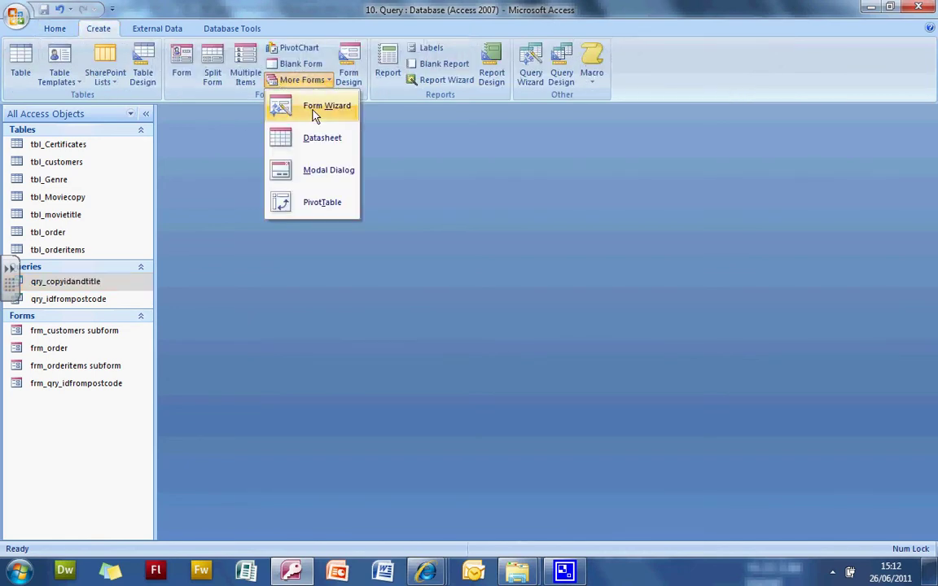
pyautogui.click(314, 107)
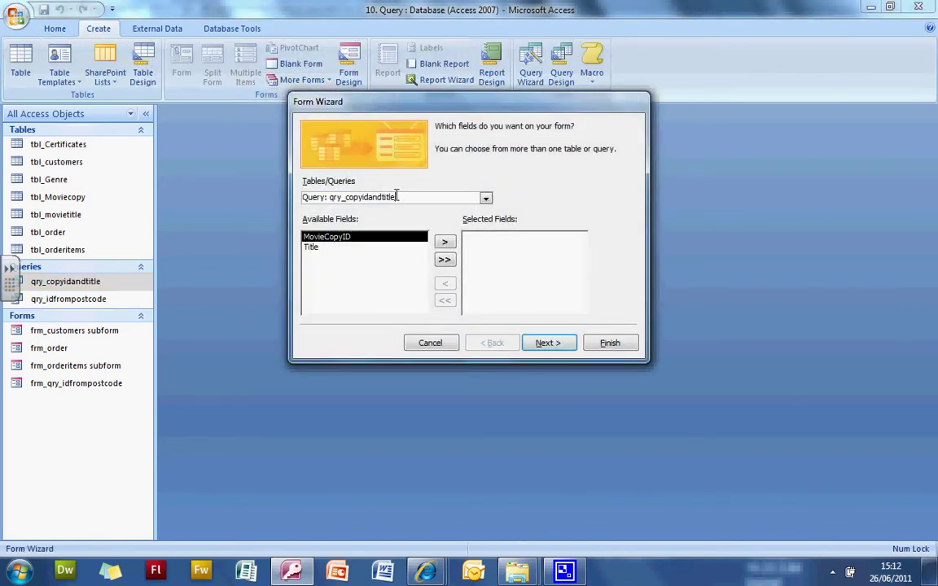
pyautogui.click(487, 199)
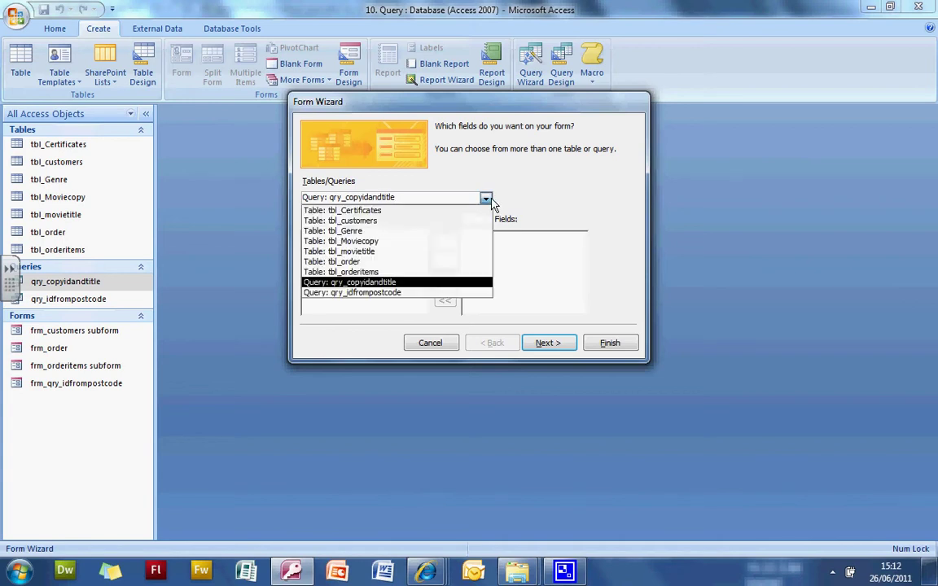
pyautogui.click(451, 295)
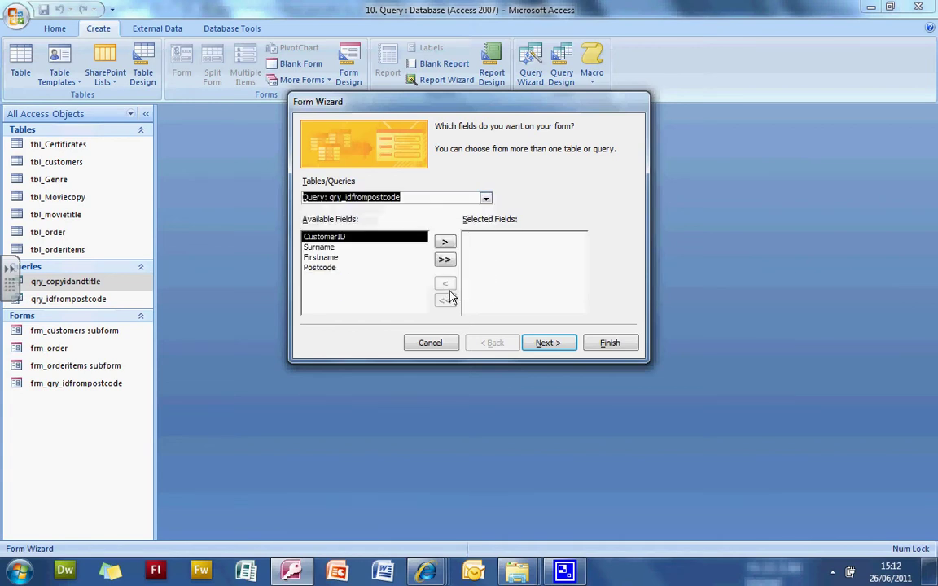
pyautogui.click(446, 259)
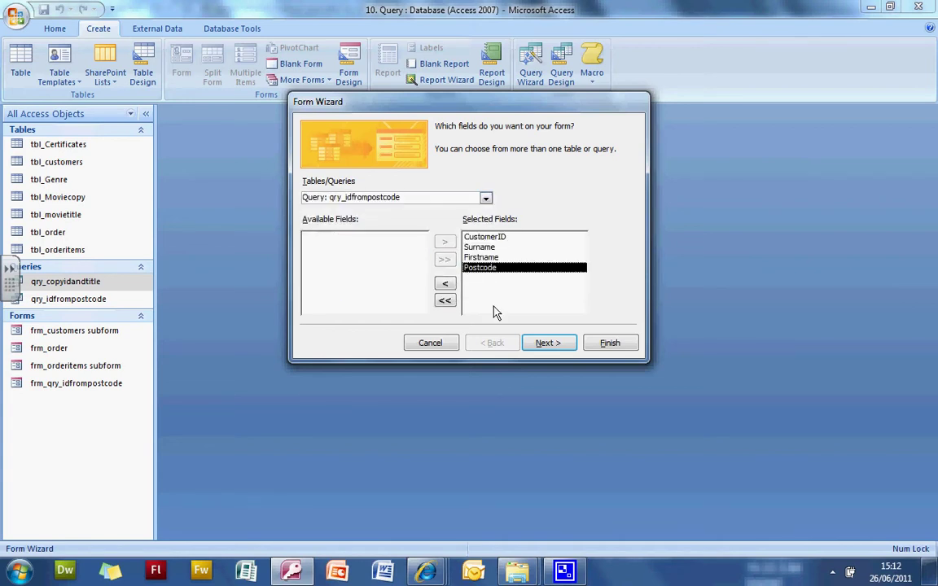
# Keep the default layout and Access 2007 style, title the form frm_qry_idfrompostcode replacing the existing one, and open it for a customer's postcode
pyautogui.click(547, 344)
pyautogui.click(546, 345)
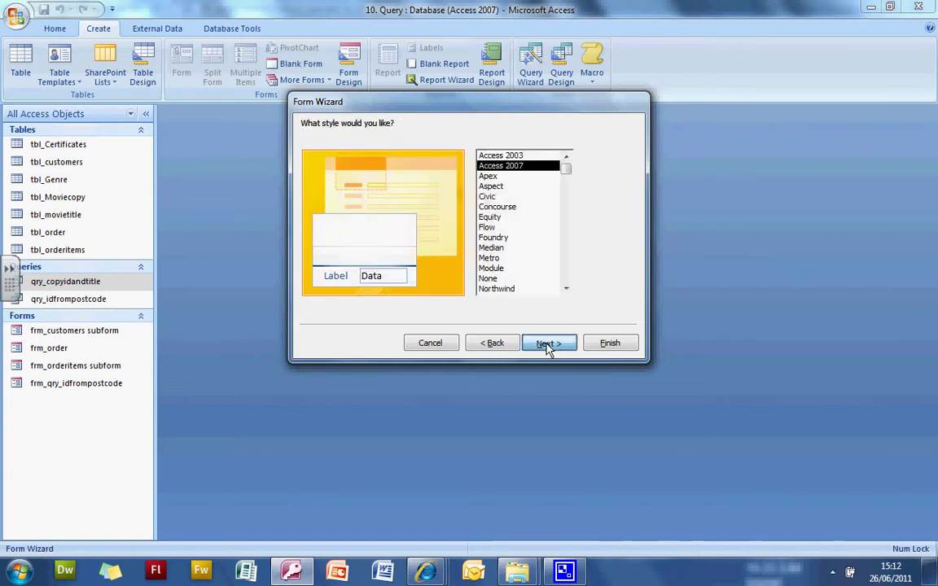
pyautogui.click(546, 345)
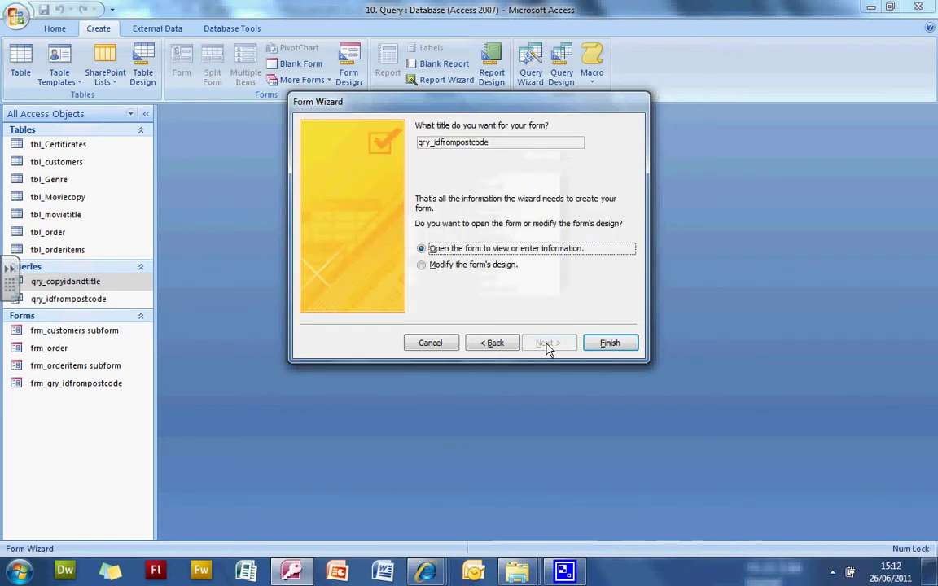
pyautogui.click(436, 143)
pyautogui.write('frm_')
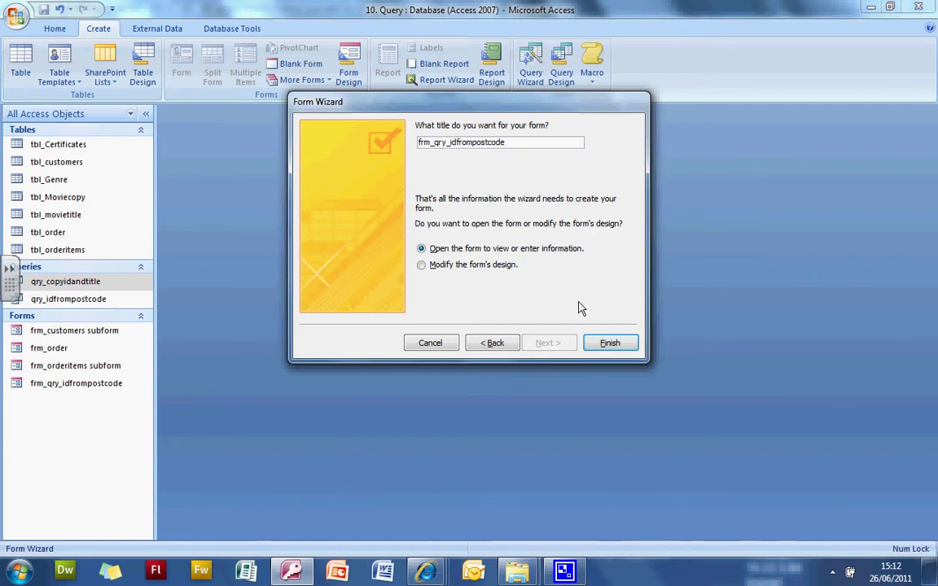
pyautogui.click(611, 345)
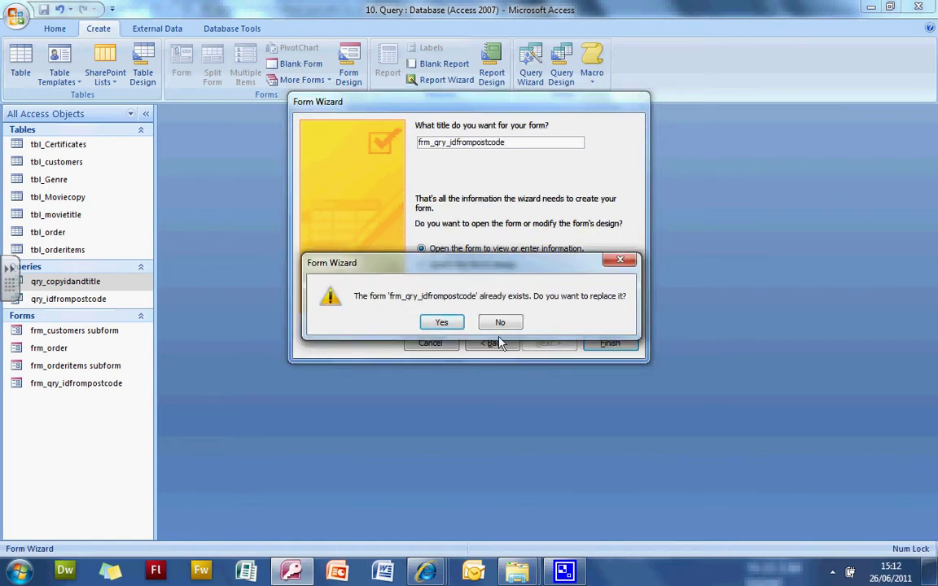
pyautogui.click(446, 323)
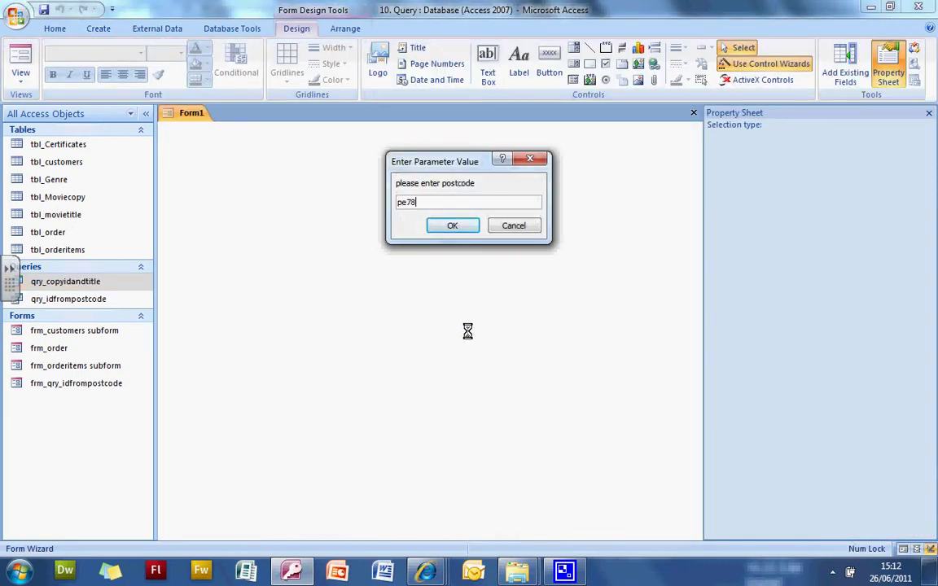
pyautogui.write('pe78bf')
pyautogui.press('Return')
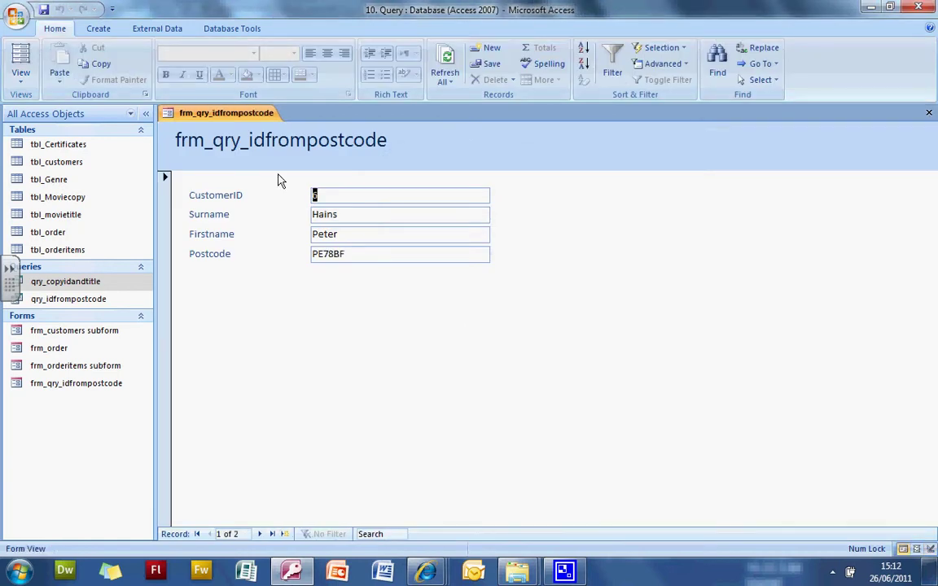
# In the form's Design View, change all four field controls and their labels to a Tabular layout
pyautogui.click(21, 75)
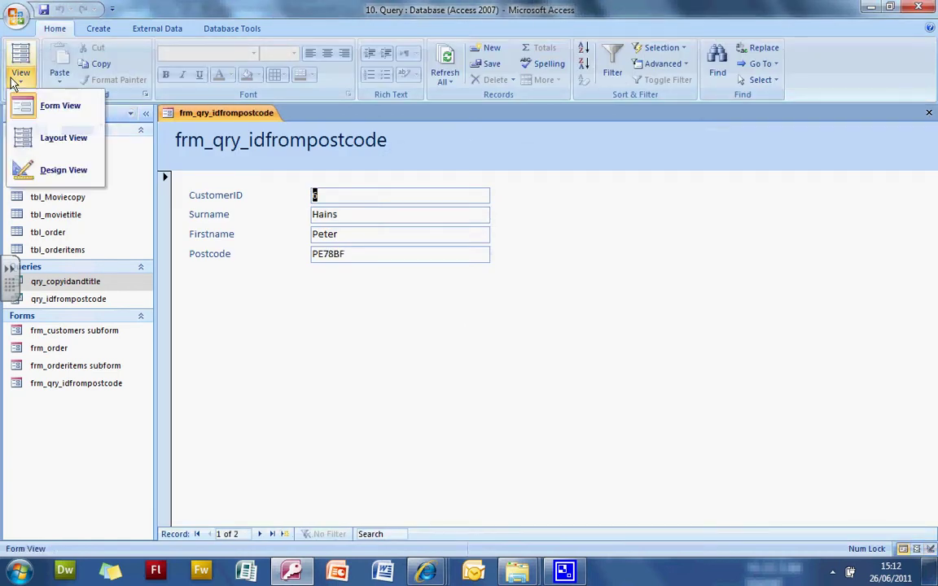
pyautogui.click(65, 171)
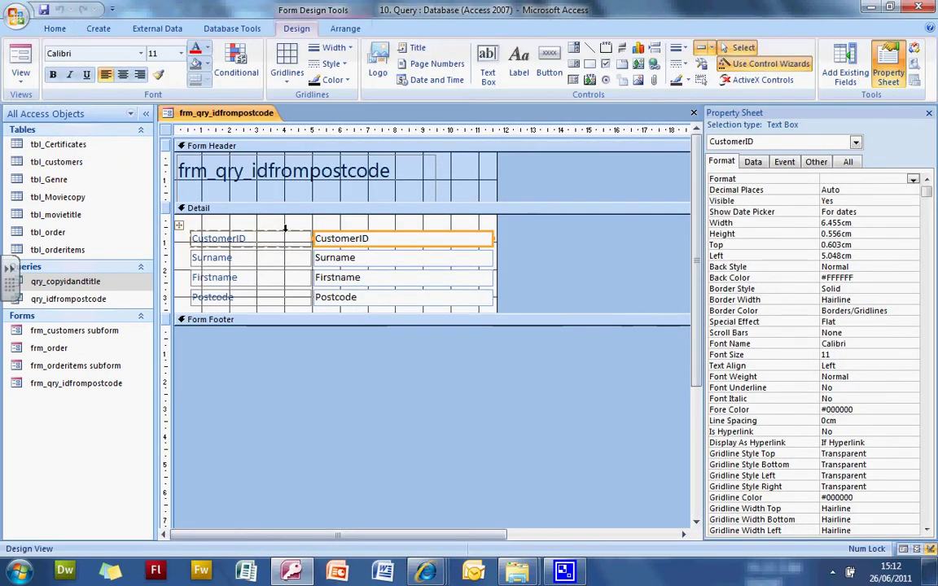
pyautogui.moveTo(179, 226); pyautogui.dragTo(178, 302)
pyautogui.rightClick(180, 226)
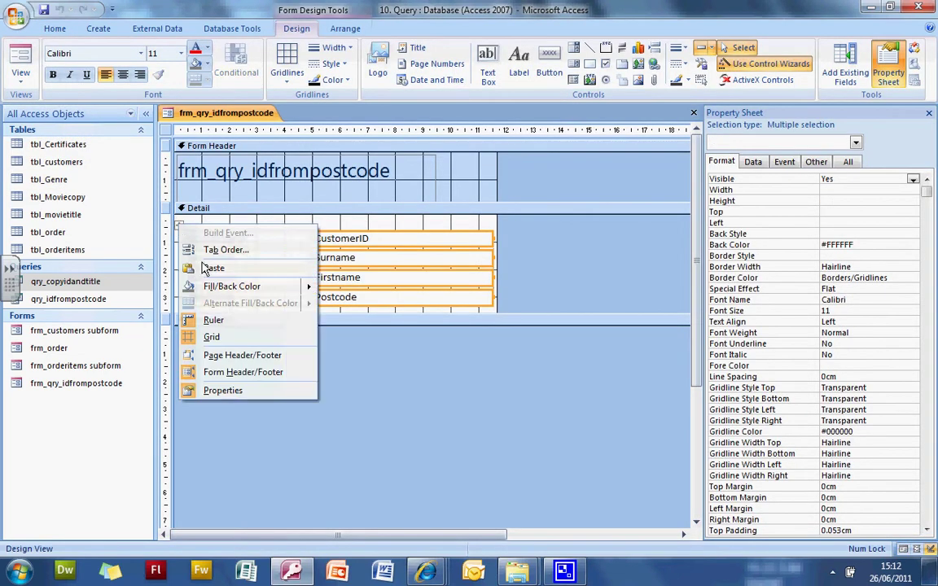
pyautogui.rightClick(359, 245)
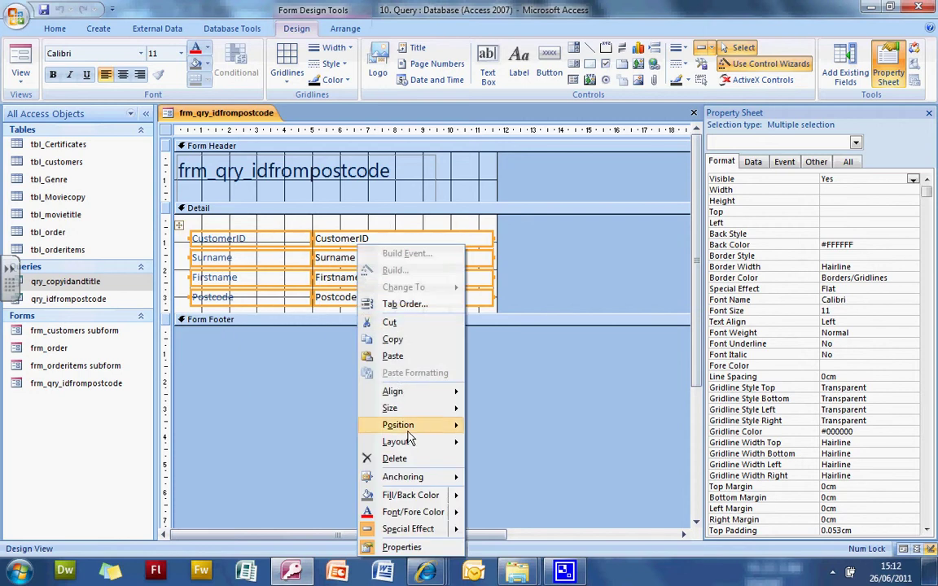
pyautogui.moveTo(412, 425)
pyautogui.moveTo(397, 442)
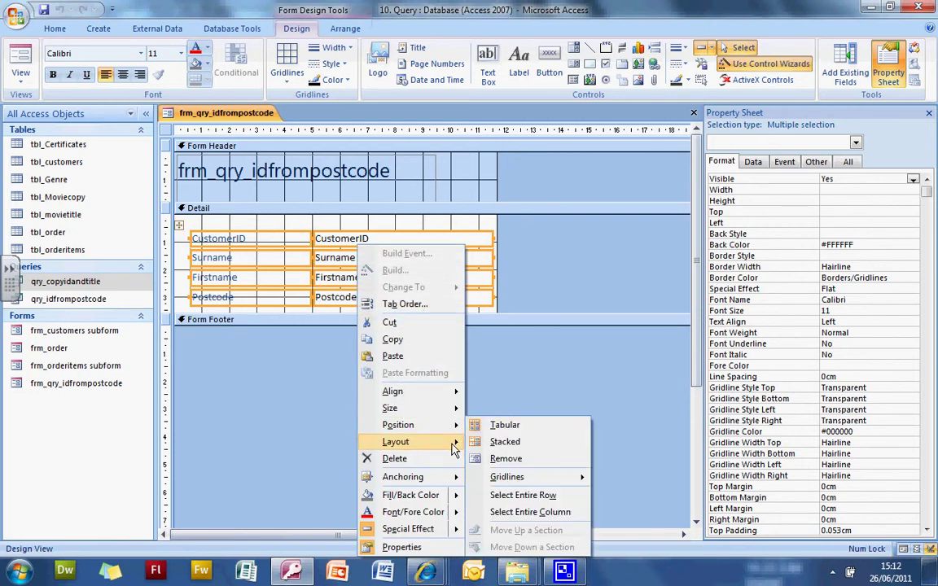
pyautogui.click(487, 428)
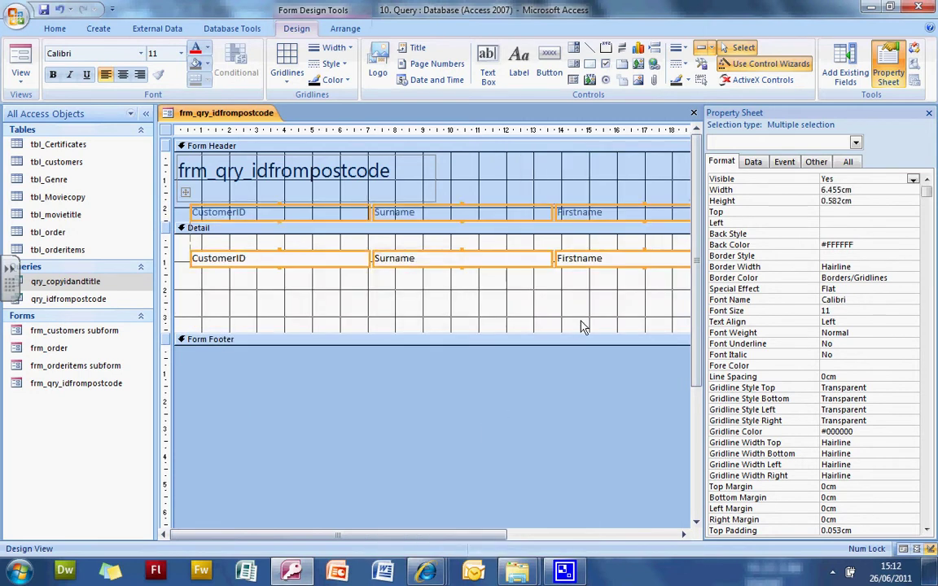
# Narrow all four form columns together to about 2.7 cm each
pyautogui.moveTo(550, 256); pyautogui.dragTo(448, 256)
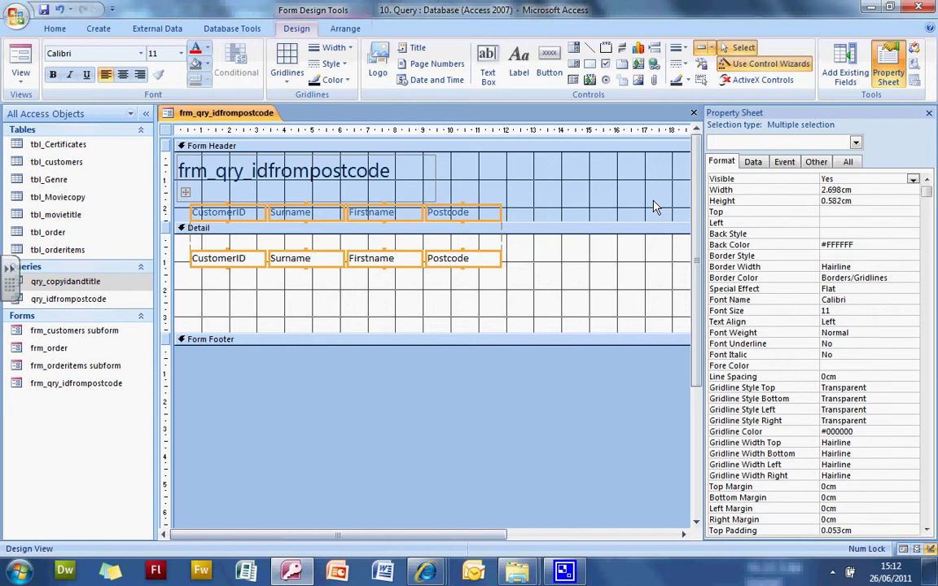
pyautogui.click(603, 281)
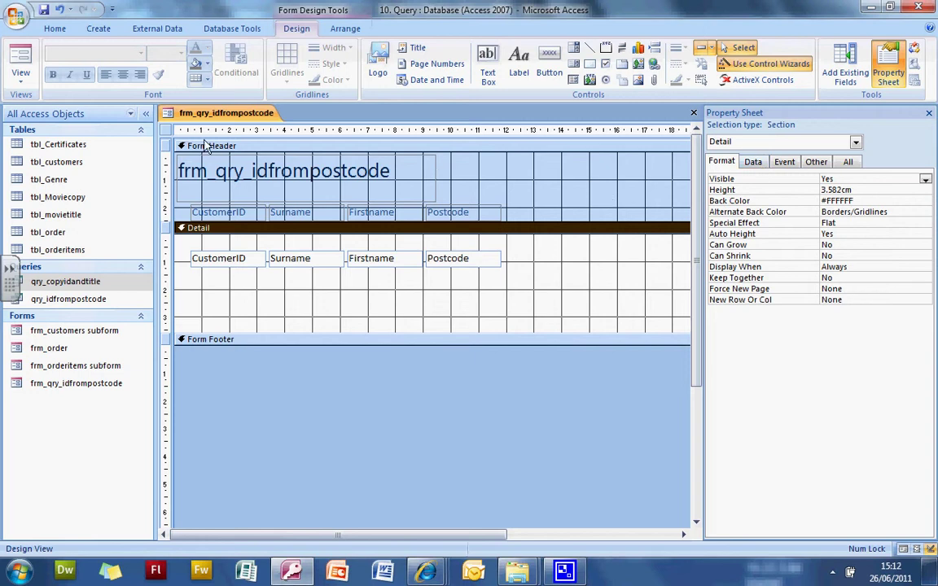
# Set the form's Default View to Continuous Forms
pyautogui.click(166, 131)
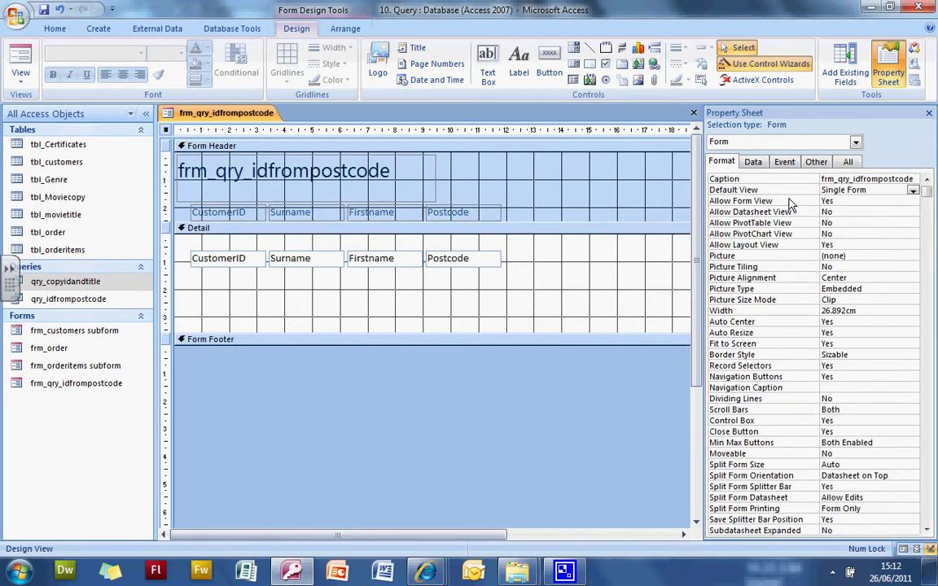
pyautogui.click(913, 190)
pyautogui.click(887, 211)
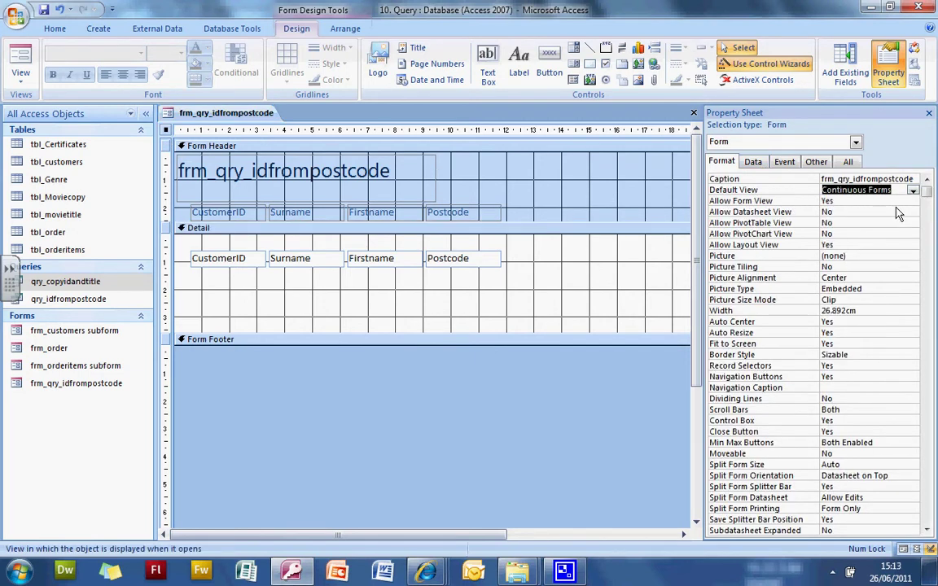
# Reduce the form's overall width to about 12.8 cm, just beyond the Postcode column
pyautogui.click(648, 538)
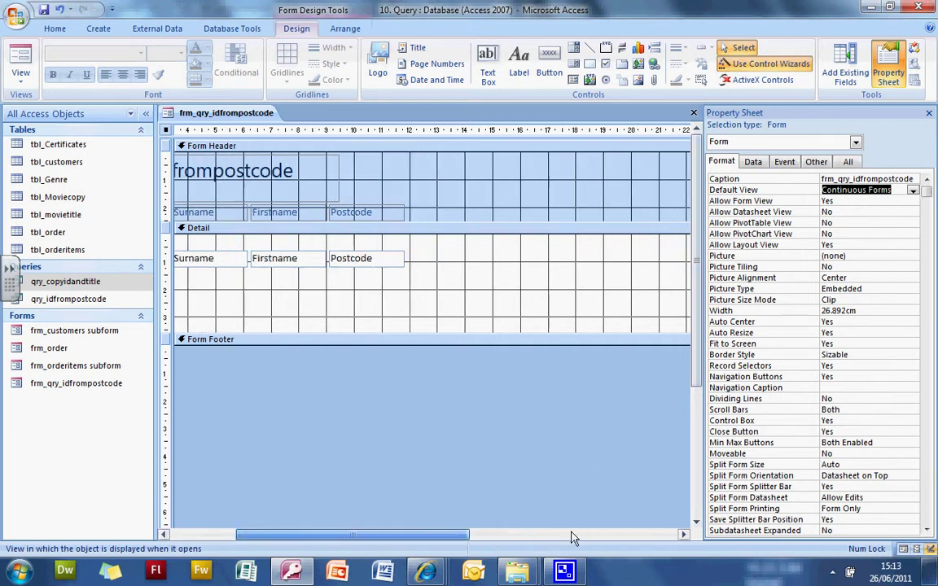
pyautogui.click(684, 535)
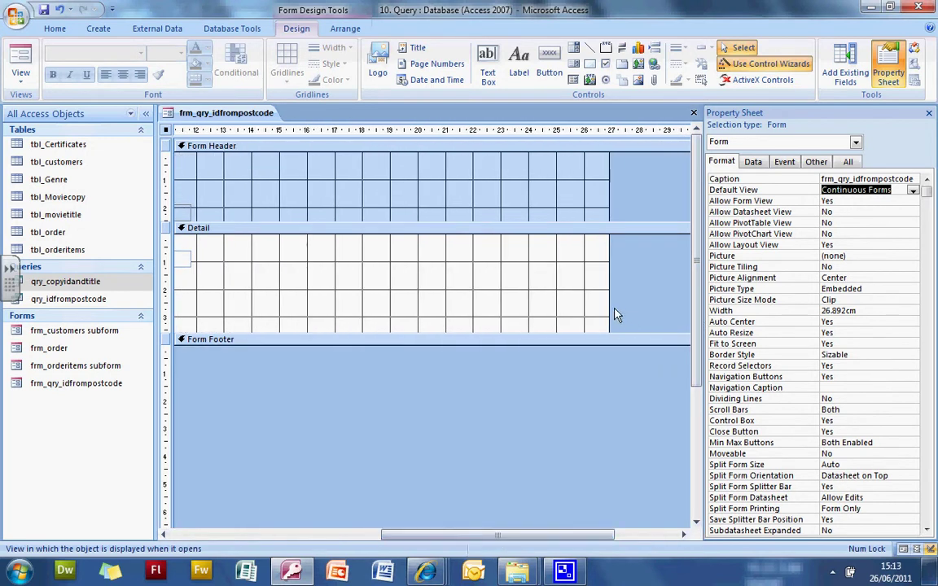
pyautogui.moveTo(609, 305); pyautogui.dragTo(217, 292)
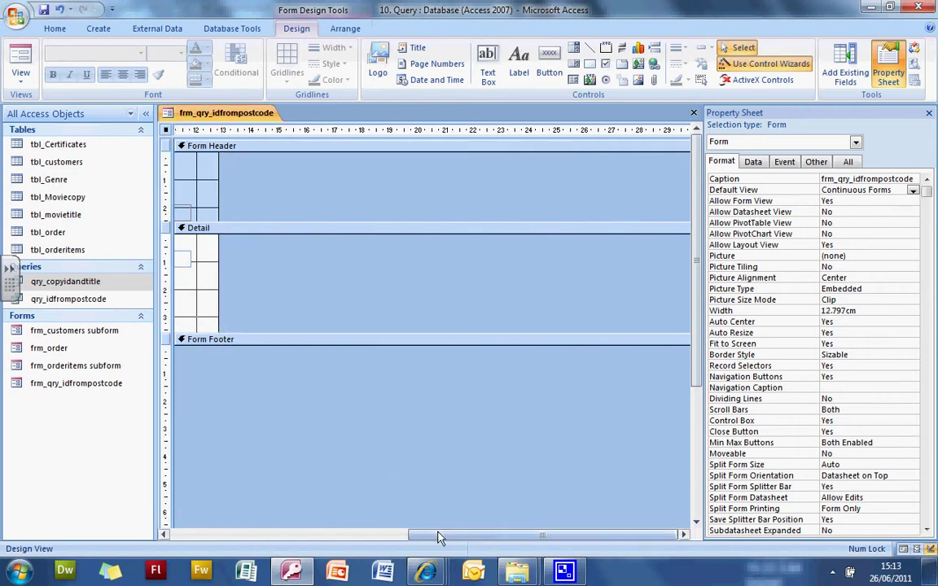
pyautogui.moveTo(440, 533); pyautogui.dragTo(545, 538)
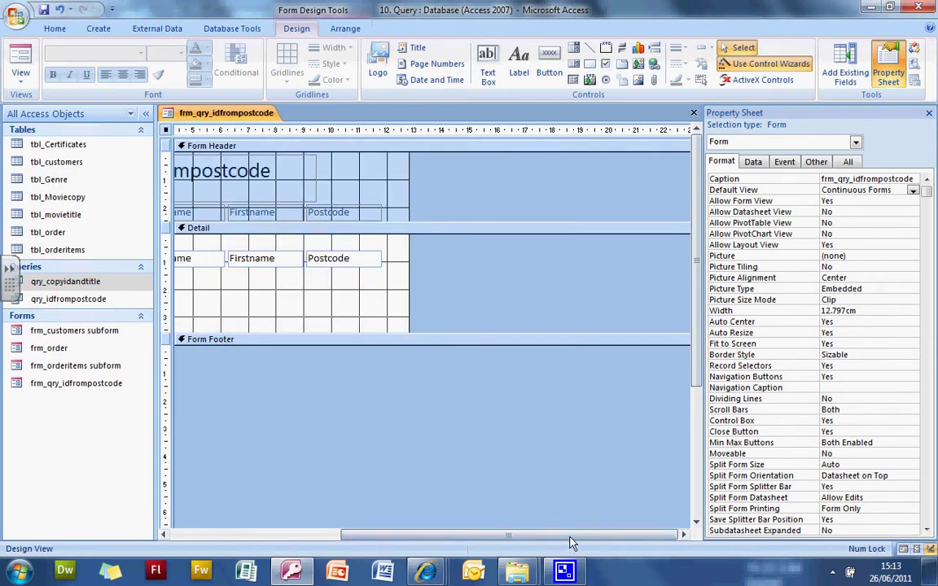
# Shorten the Detail section of the postcode form to about 1.5 cm, ending just below the field controls
pyautogui.click(17, 67)
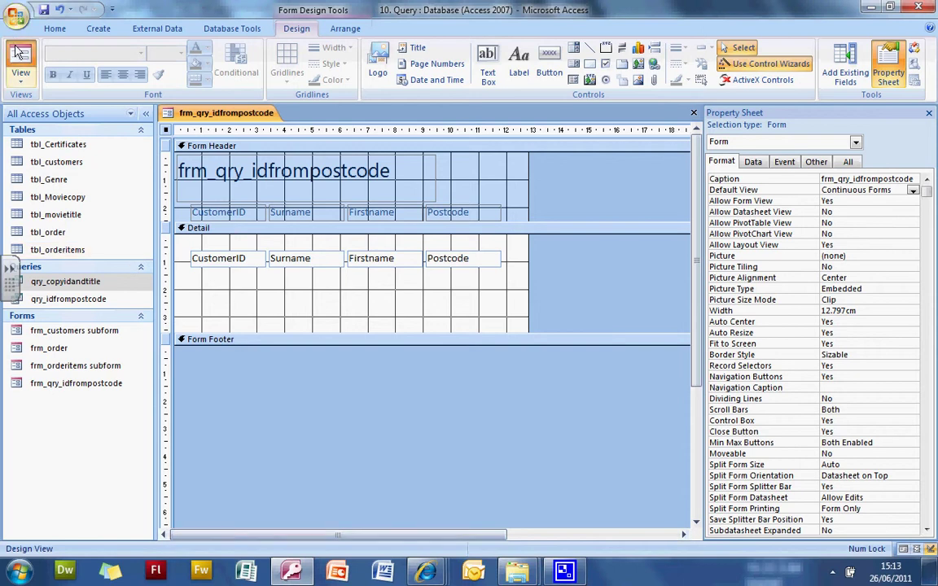
pyautogui.click(19, 73)
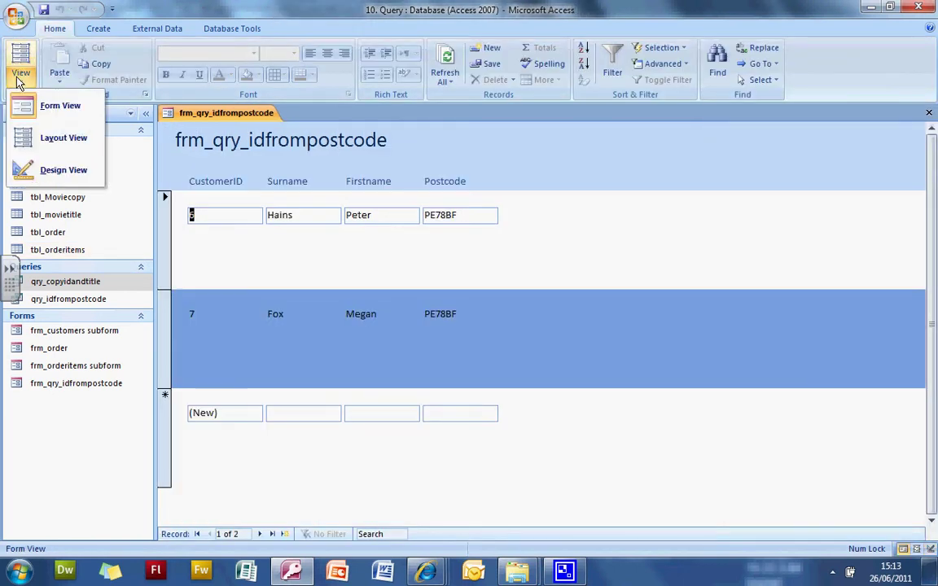
pyautogui.click(61, 167)
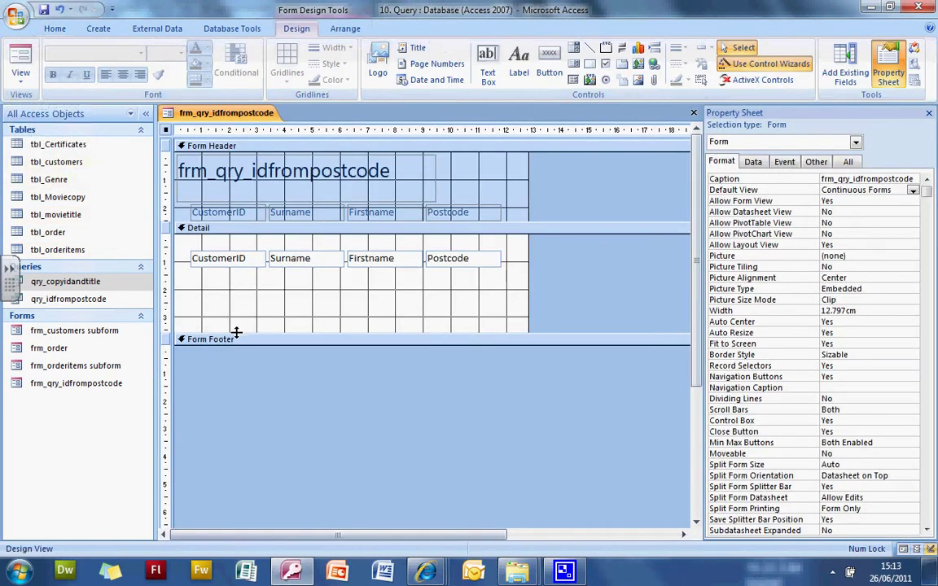
pyautogui.moveTo(236, 333); pyautogui.dragTo(244, 280)
pyautogui.click(245, 259)
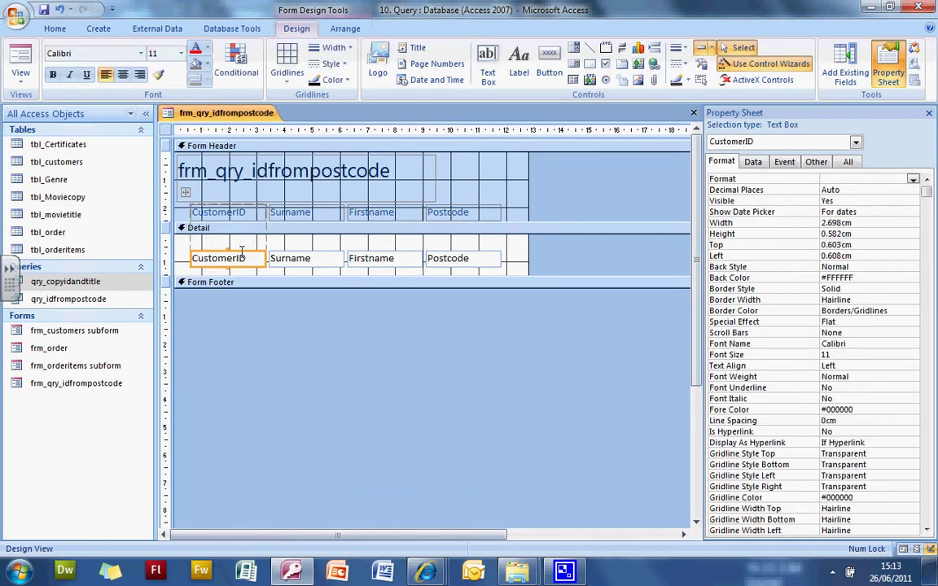
# Check the record spacing in Form View, and save and close the frm_qry_idfrompostcode form
pyautogui.click(21, 63)
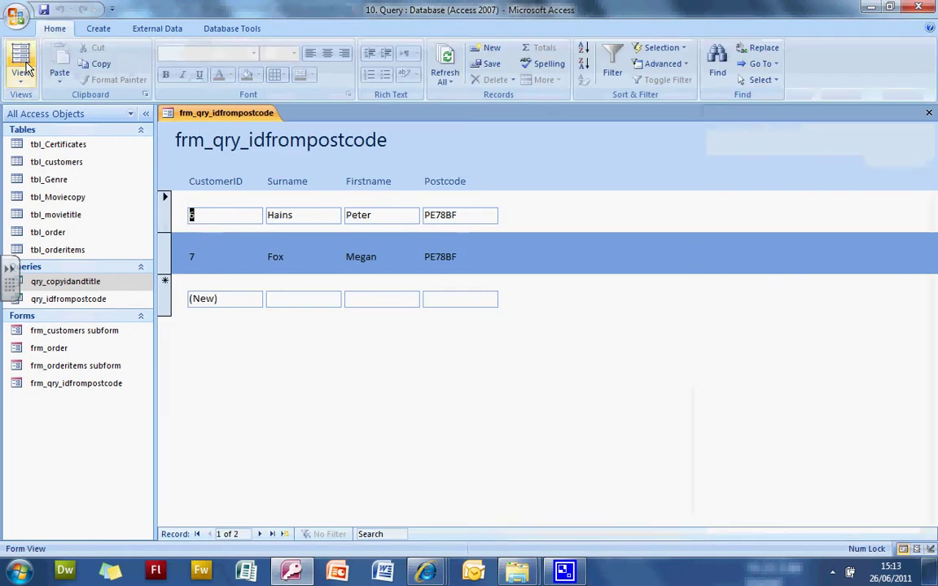
pyautogui.click(22, 81)
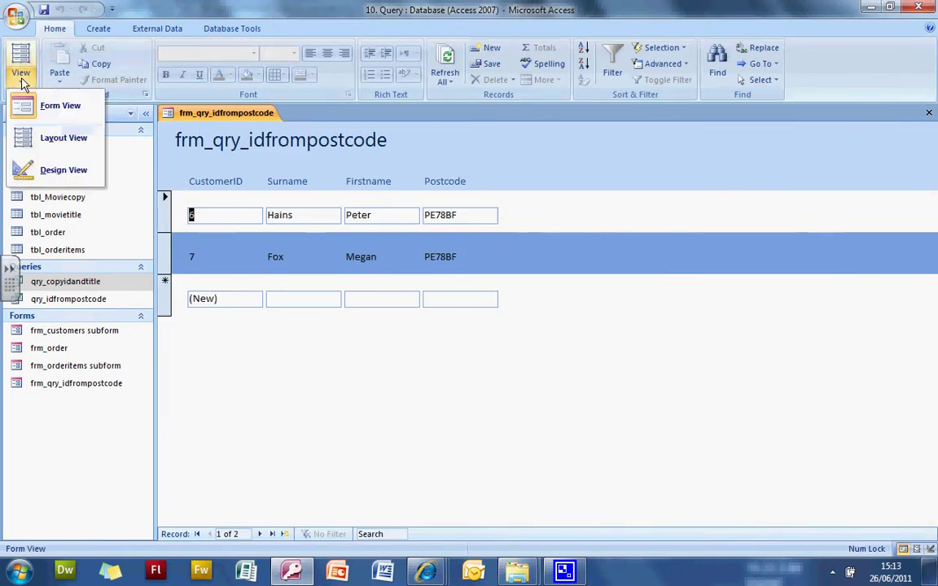
pyautogui.click(61, 170)
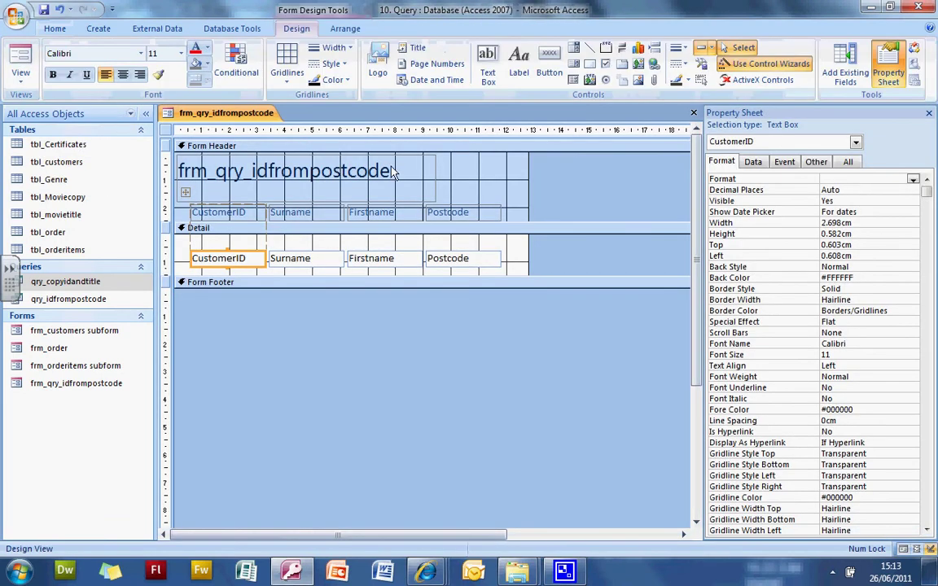
pyautogui.click(693, 114)
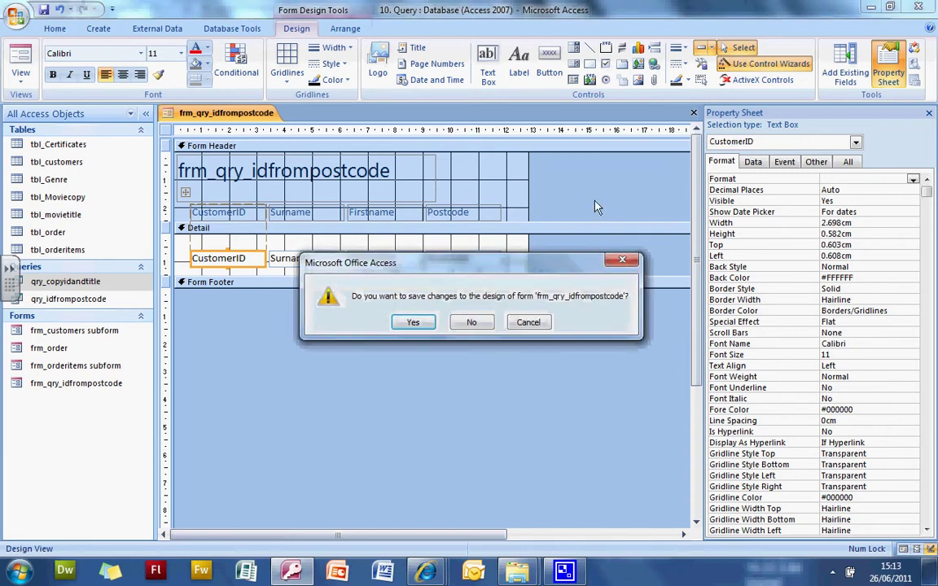
pyautogui.click(416, 323)
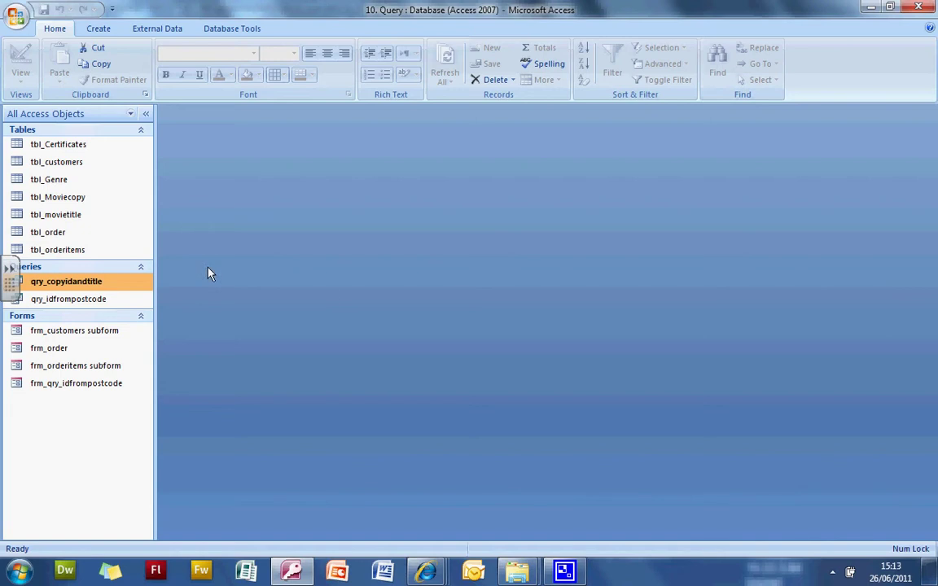
# Open frm_order in Design View and draw a command button about 5.6 cm wide beside the Date and CustomerID fields
pyautogui.doubleClick(73, 350)
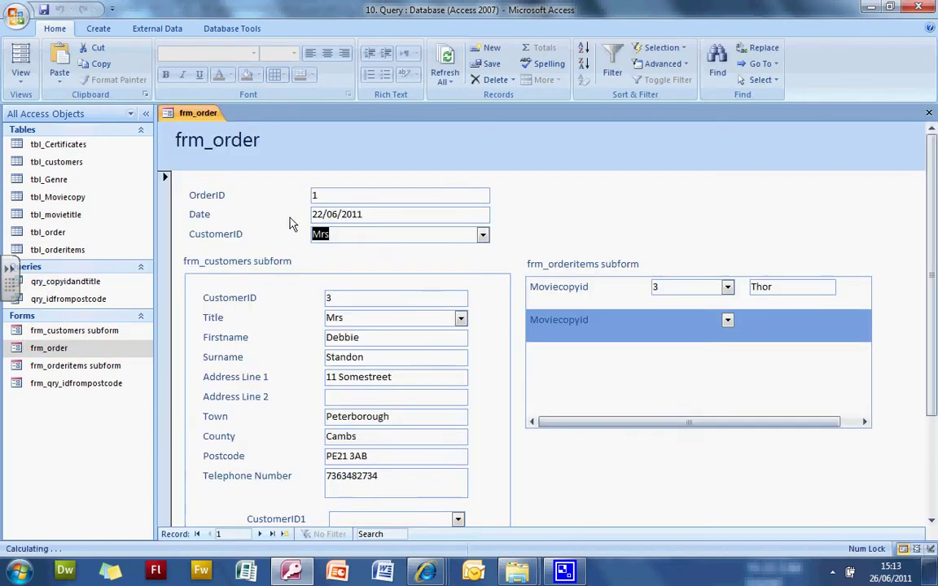
pyautogui.click(31, 73)
pyautogui.click(46, 178)
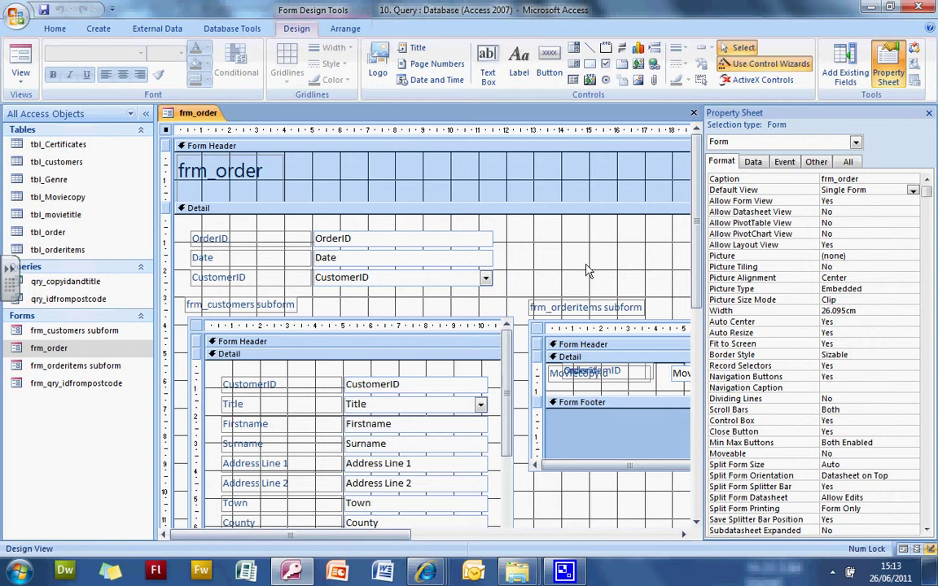
pyautogui.click(549, 65)
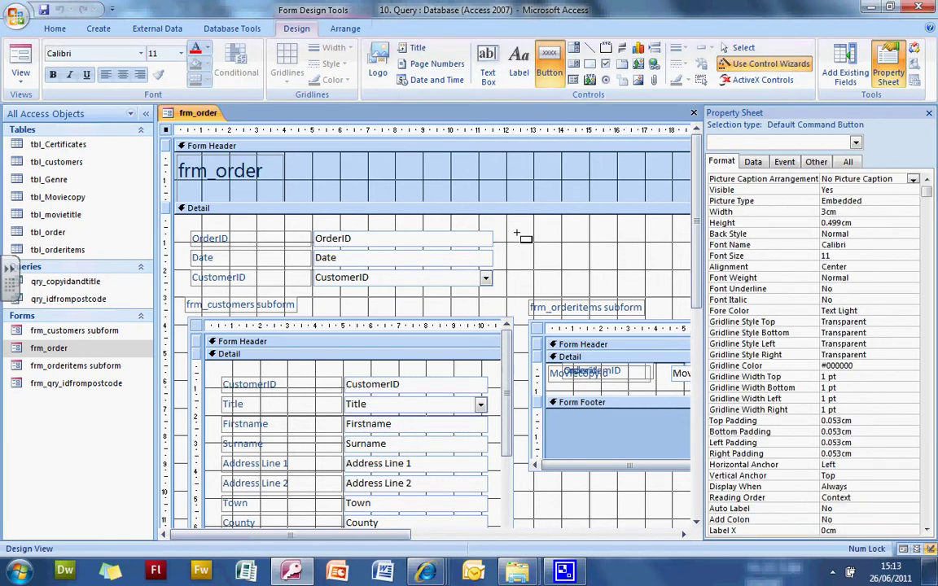
pyautogui.moveTo(509, 284); pyautogui.dragTo(664, 259)
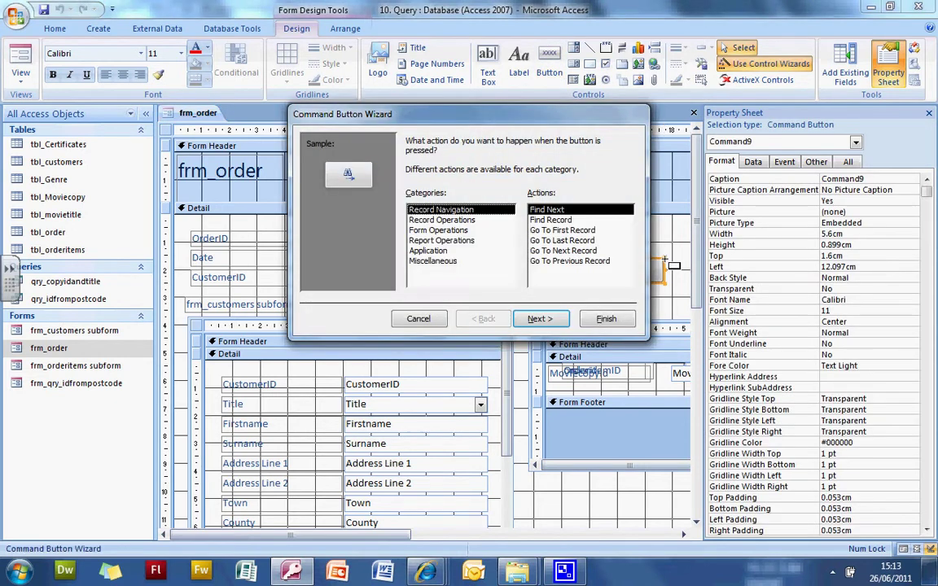
# Make the command button open the form frm_qry_idfrompostcode and show all its records
pyautogui.click(444, 231)
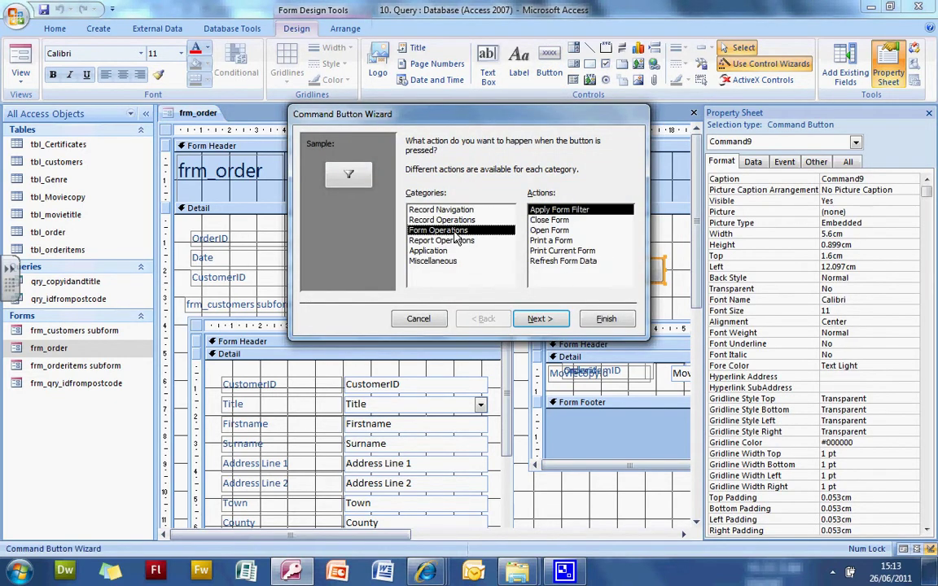
pyautogui.click(549, 230)
pyautogui.click(540, 320)
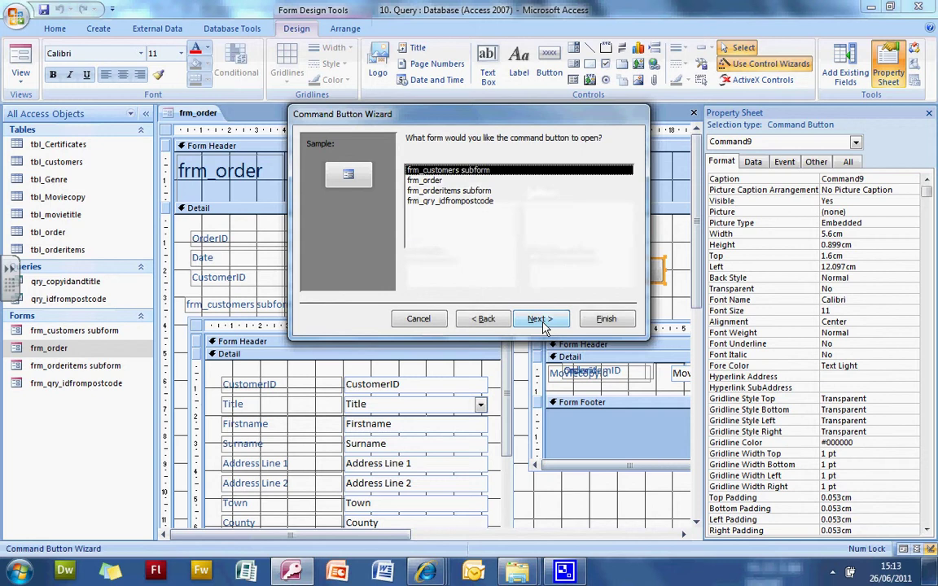
pyautogui.click(452, 202)
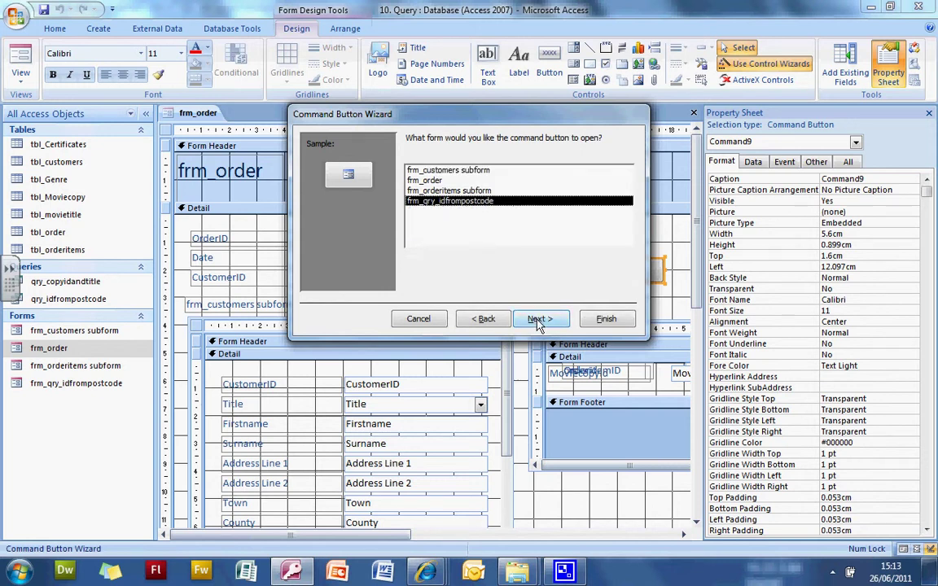
pyautogui.click(539, 319)
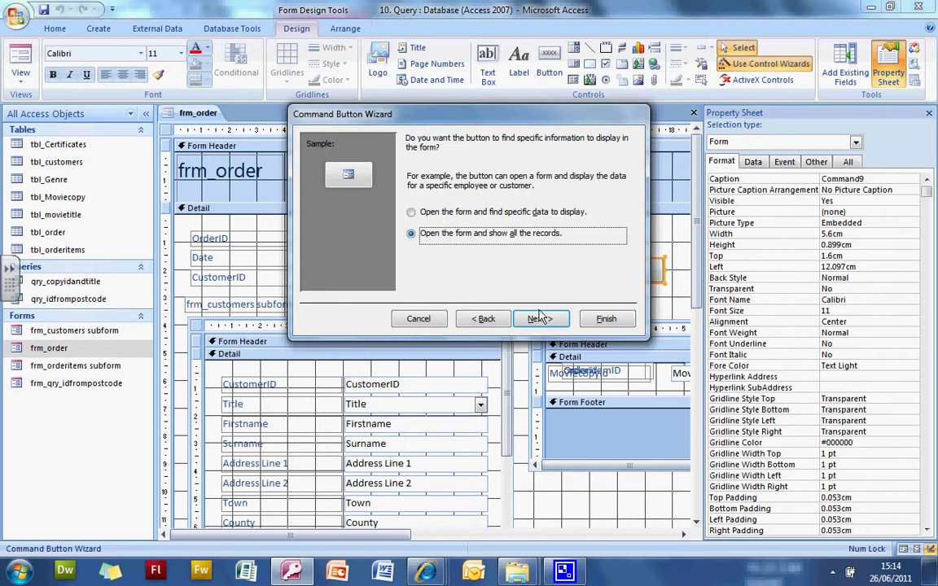
pyautogui.click(539, 319)
# Give the command button the text "Find customerID from postcode" and finish it with the default button name
pyautogui.click(411, 200)
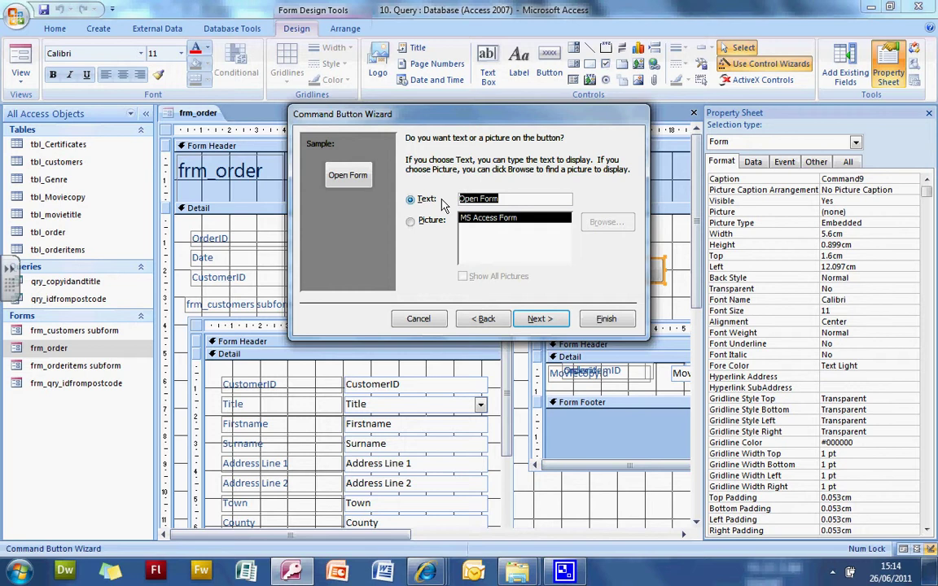
pyautogui.write('Find ')
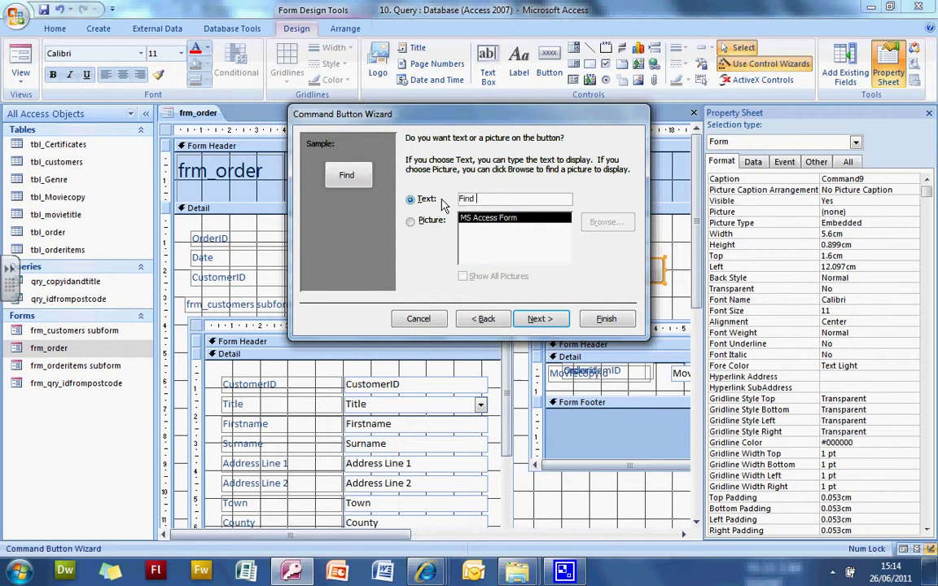
pyautogui.write('custome')
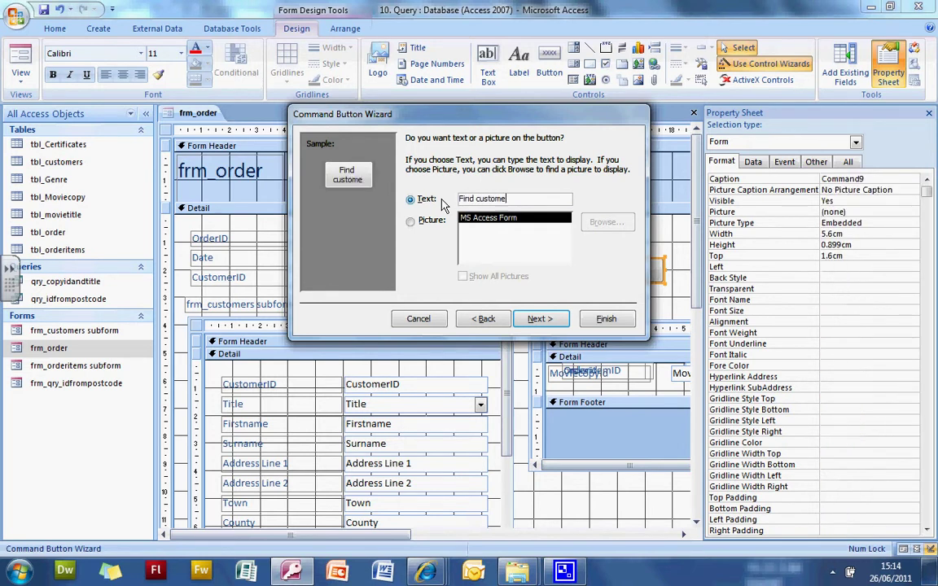
pyautogui.write('rID from ')
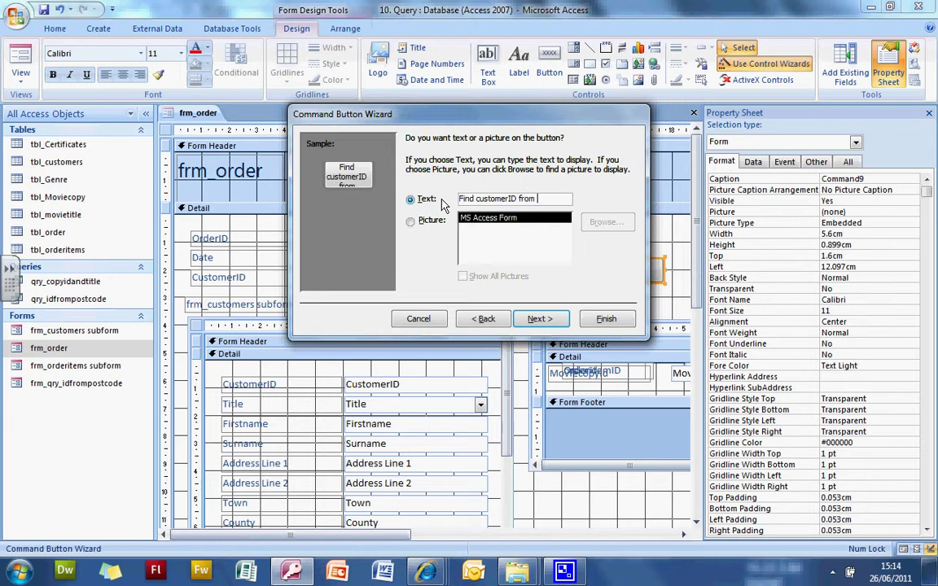
pyautogui.write('postcode')
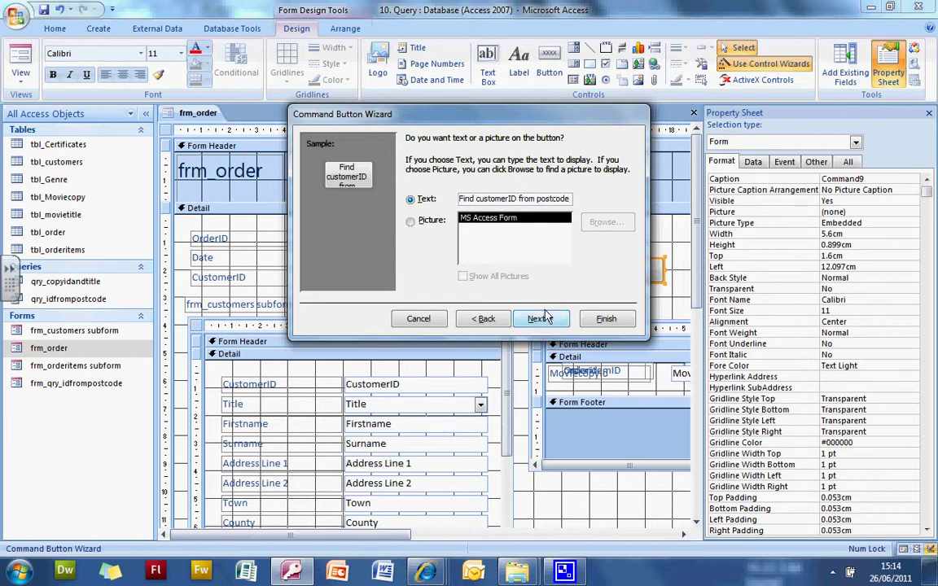
pyautogui.click(541, 319)
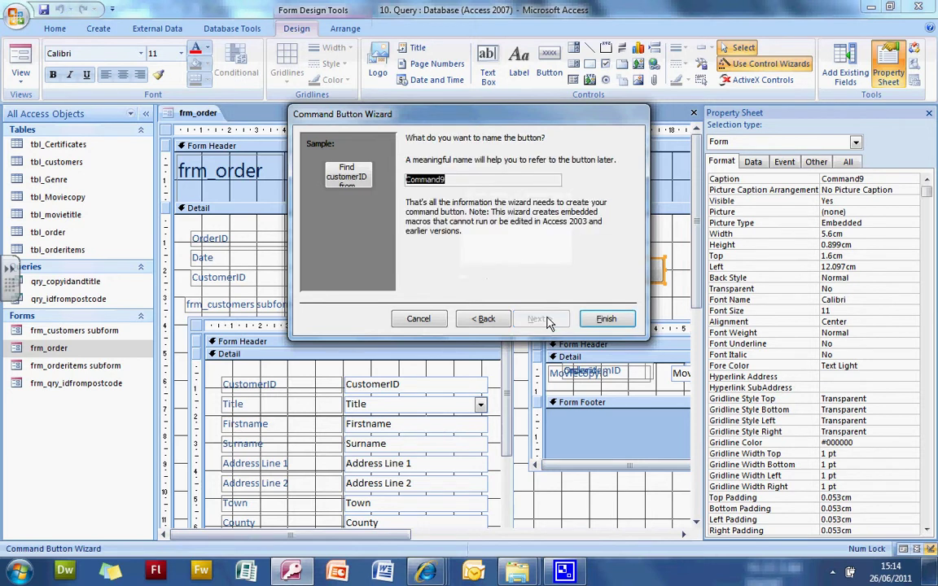
pyautogui.click(603, 319)
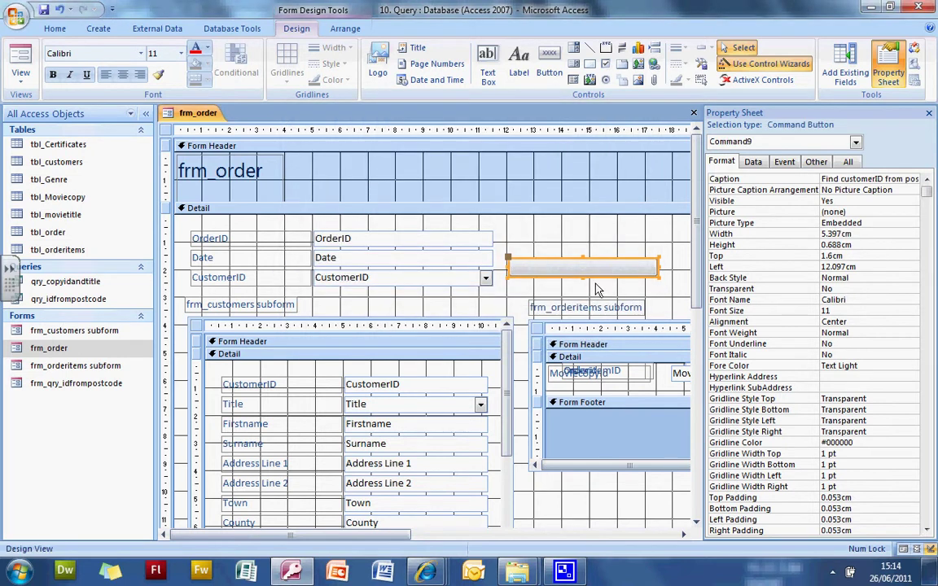
# Set the command button's text colour to black (#000000) and display the order form in Form View
pyautogui.click(207, 49)
pyautogui.click(204, 65)
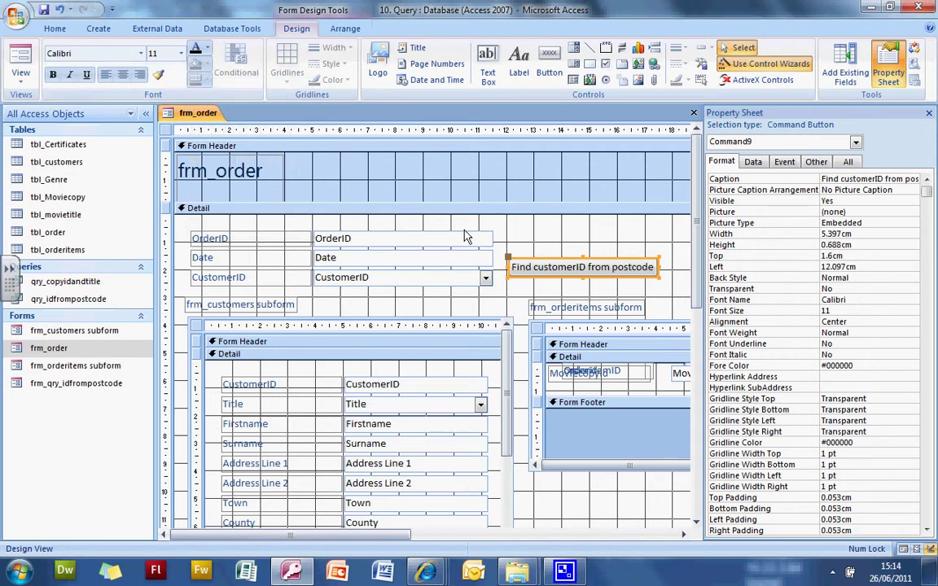
pyautogui.click(21, 72)
pyautogui.click(41, 113)
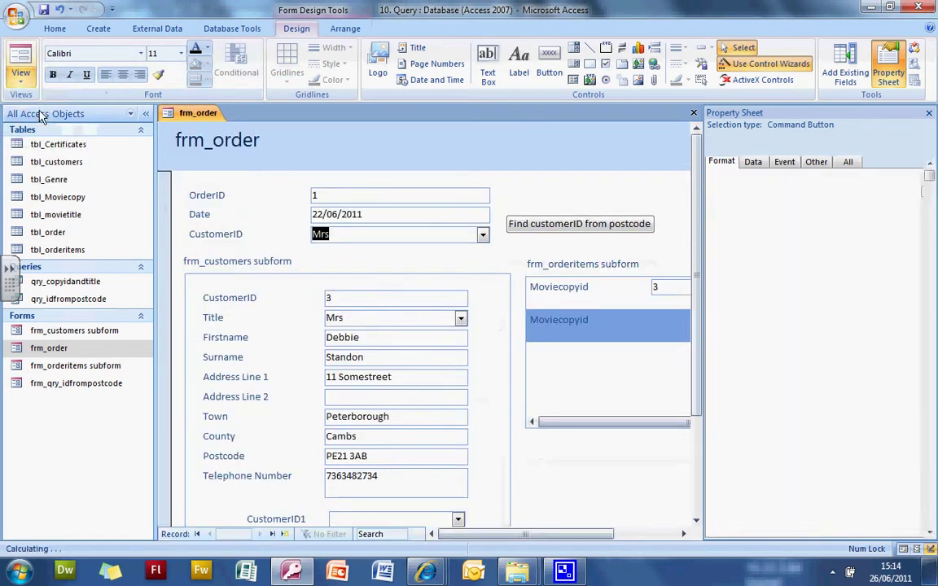
# Start a new order record and test the "Find customerID from postcode" button by searching for a customer postcode
pyautogui.click(539, 229)
pyautogui.click(534, 226)
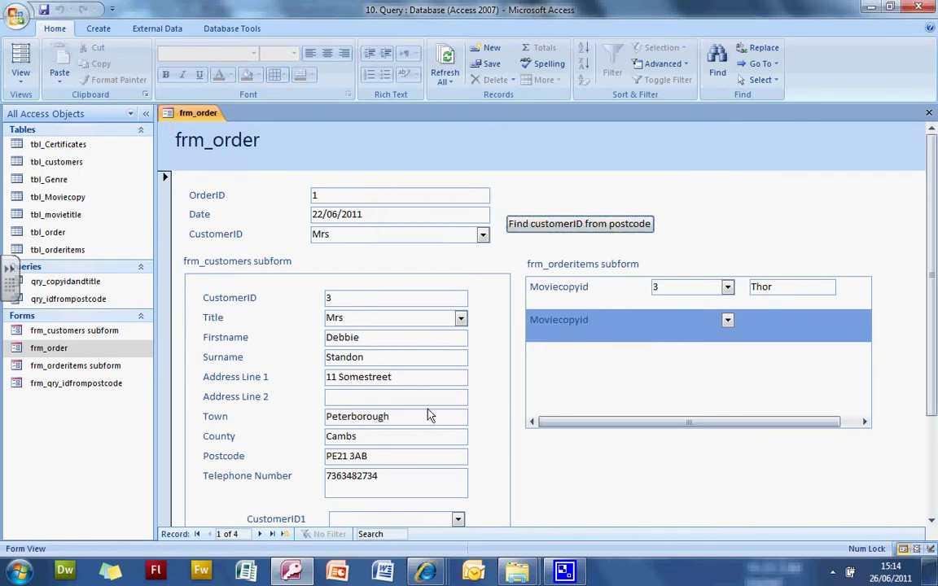
pyautogui.click(284, 534)
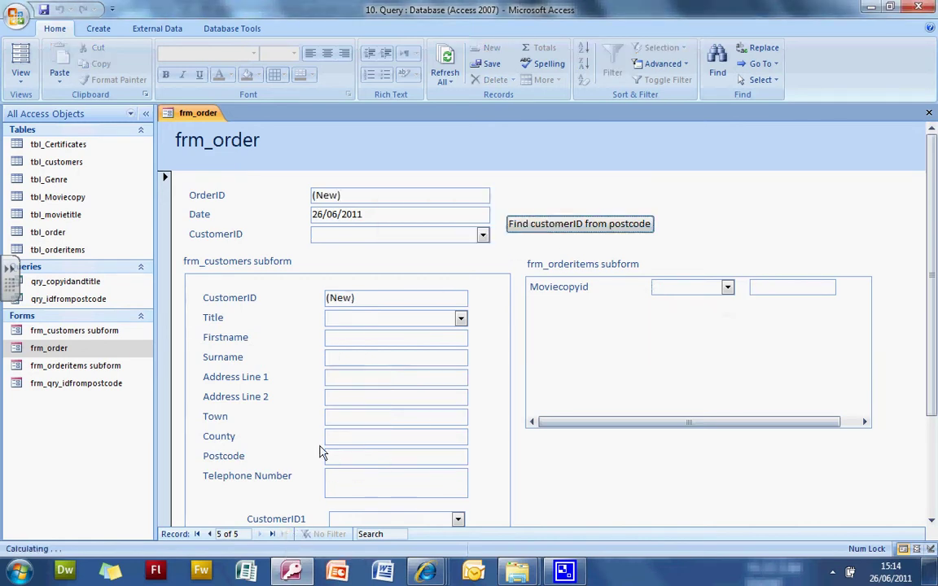
pyautogui.click(537, 225)
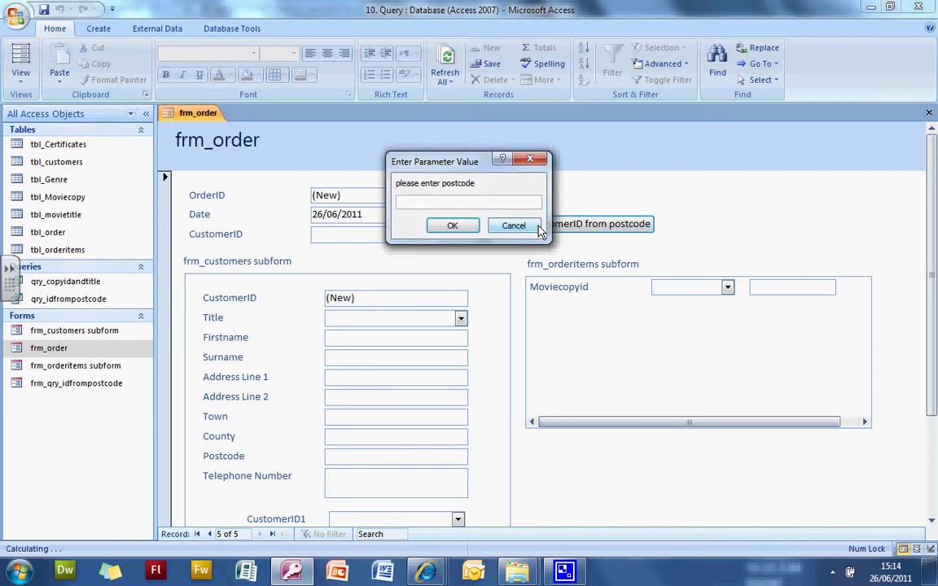
pyautogui.write('pe78bf')
pyautogui.click(453, 227)
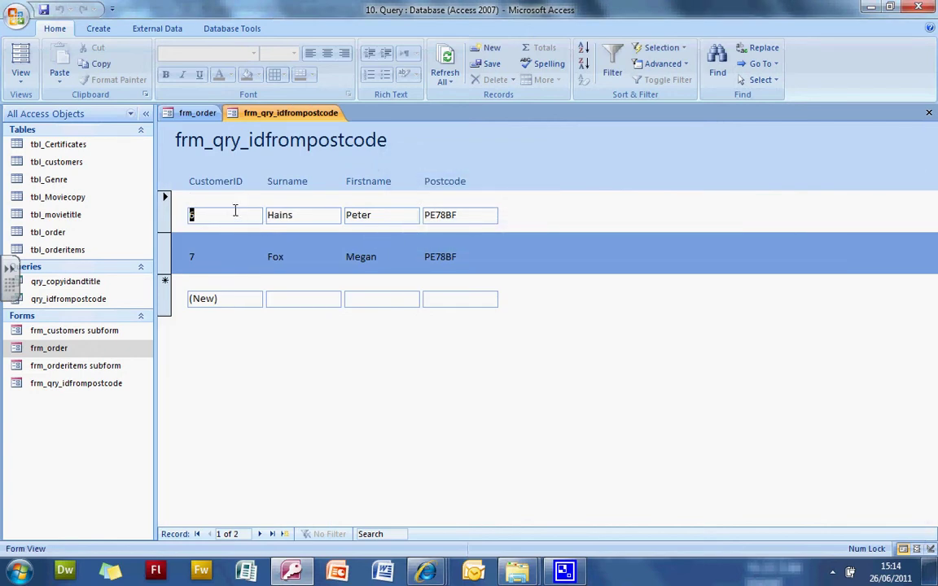
# Return to frm_order and assign the second customer in the CustomerID list to the new order
pyautogui.click(202, 113)
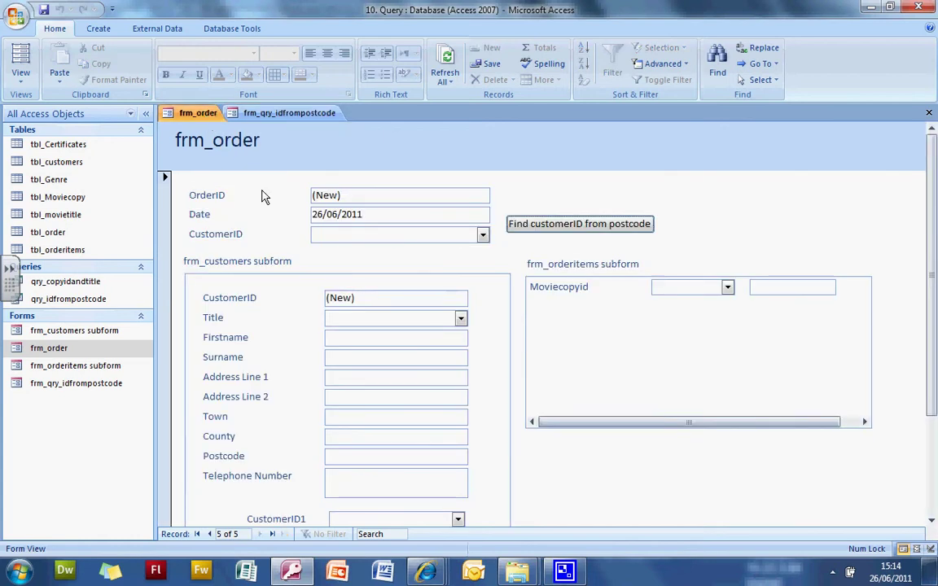
pyautogui.click(481, 236)
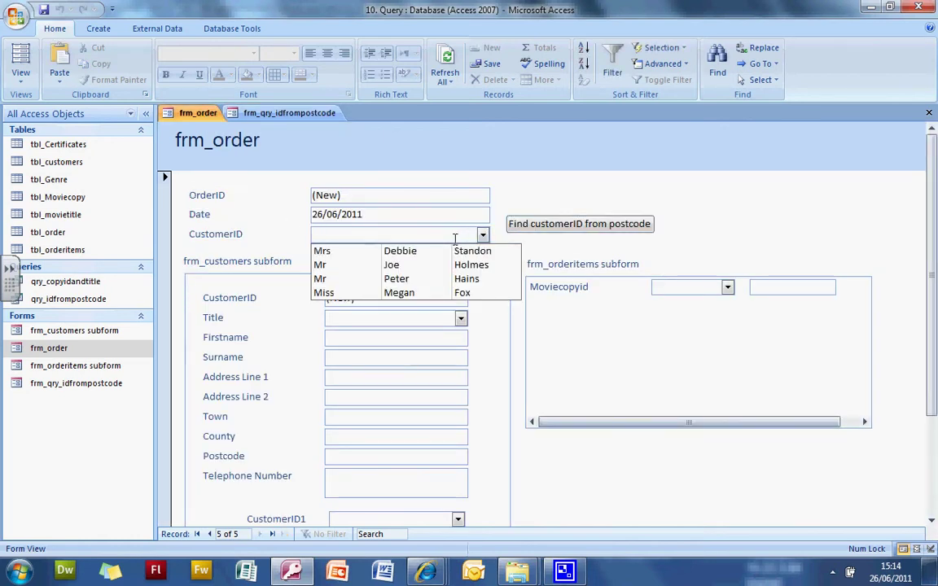
pyautogui.press('Return')
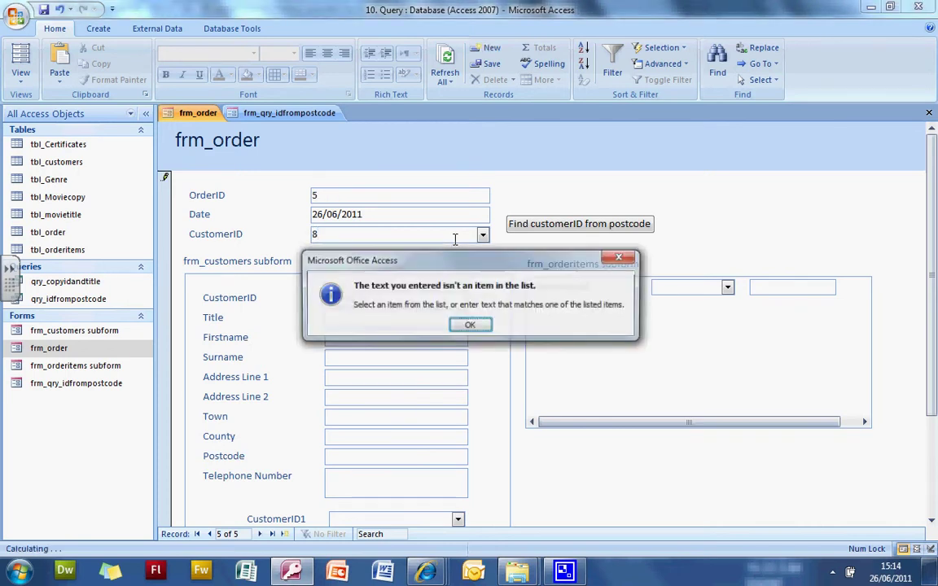
pyautogui.click(474, 325)
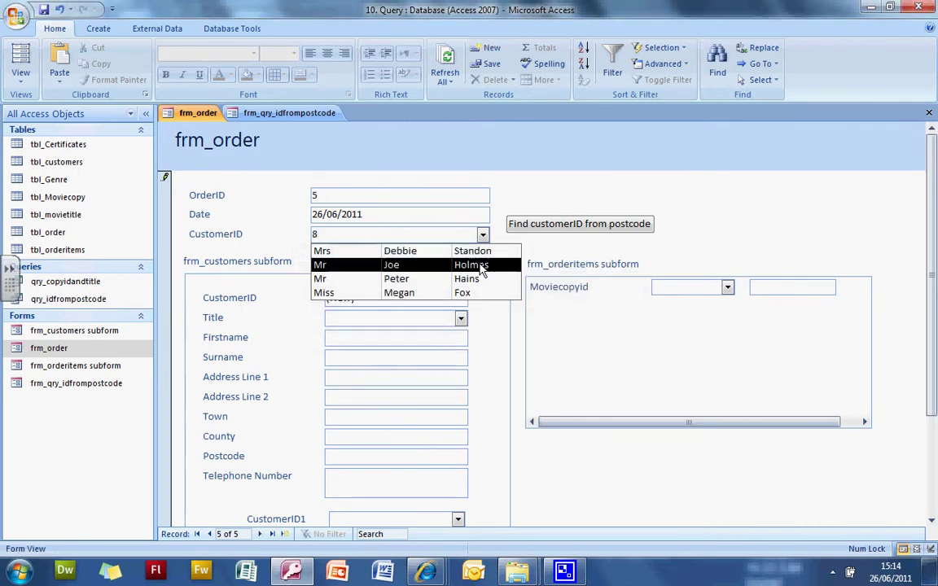
pyautogui.click(481, 265)
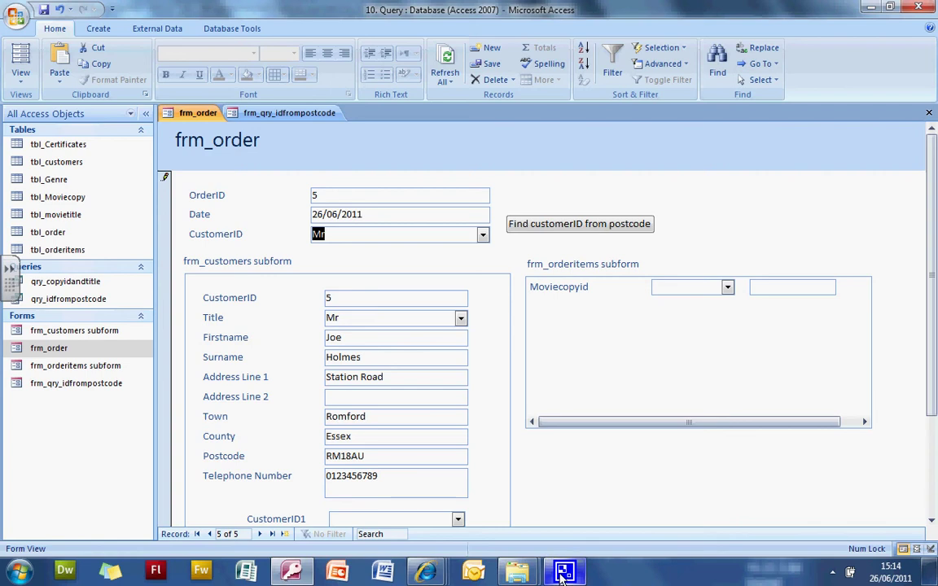
pyautogui.click(832, 572)
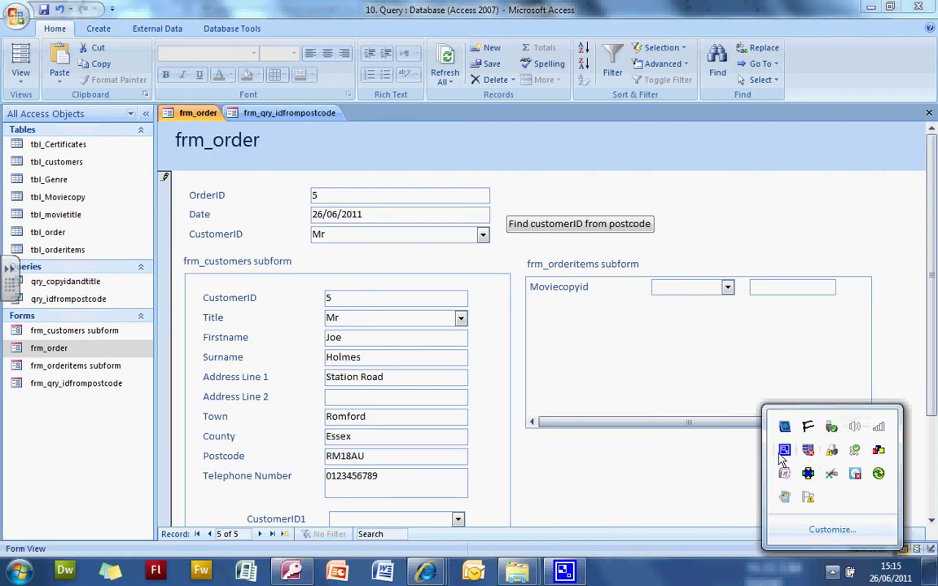